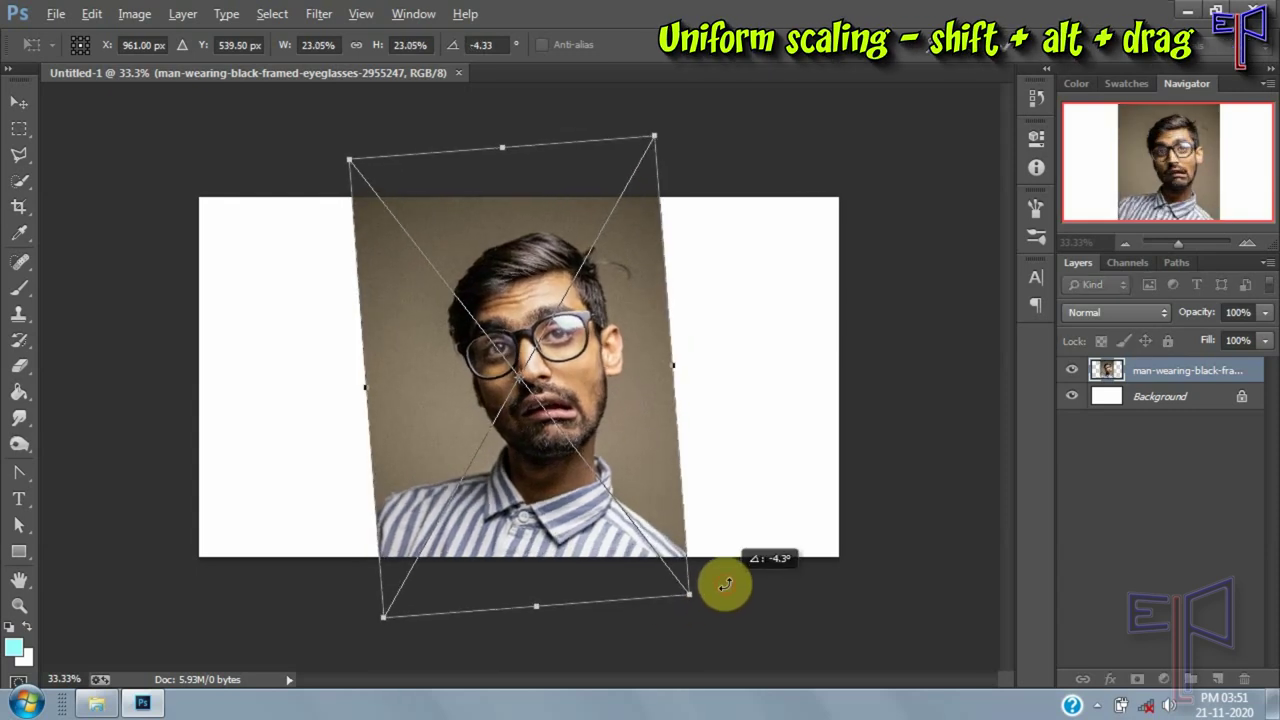
Place the tilted portrait in the document and rasterize its smart object layer.
{"action": "left_click", "coordinate": [28, 107]}
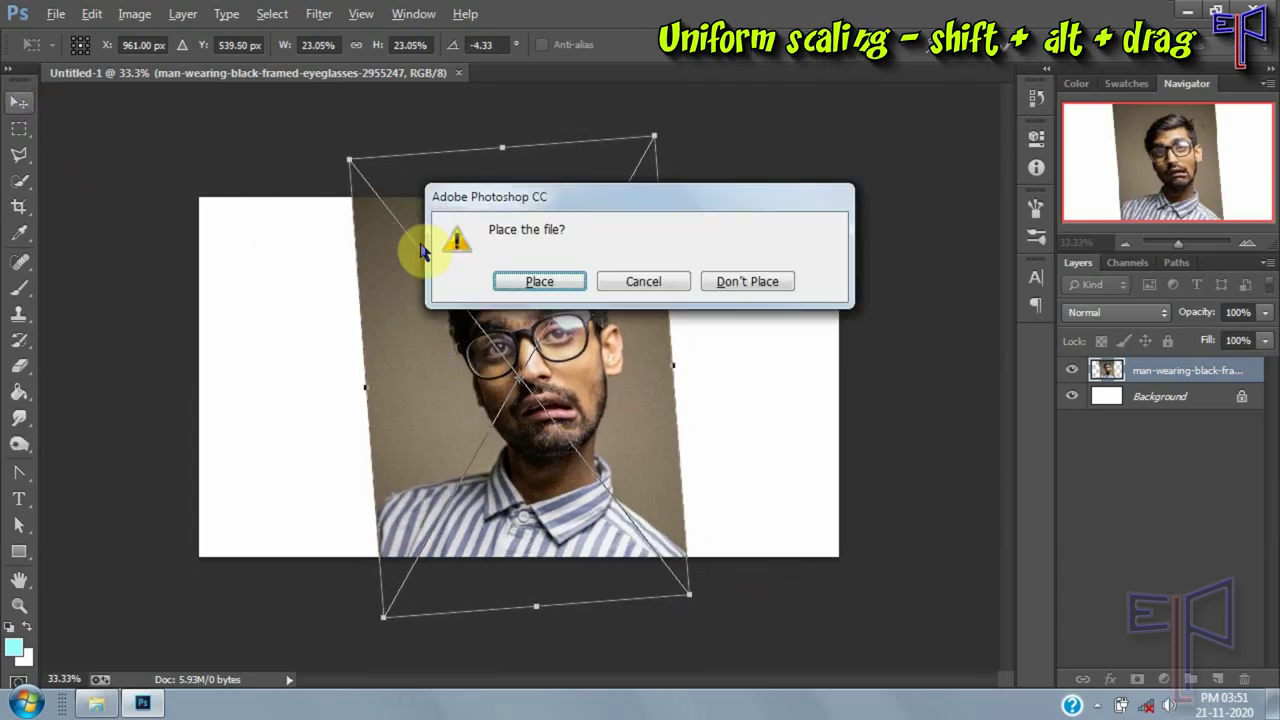
{"action": "left_click", "coordinate": [510, 279]}
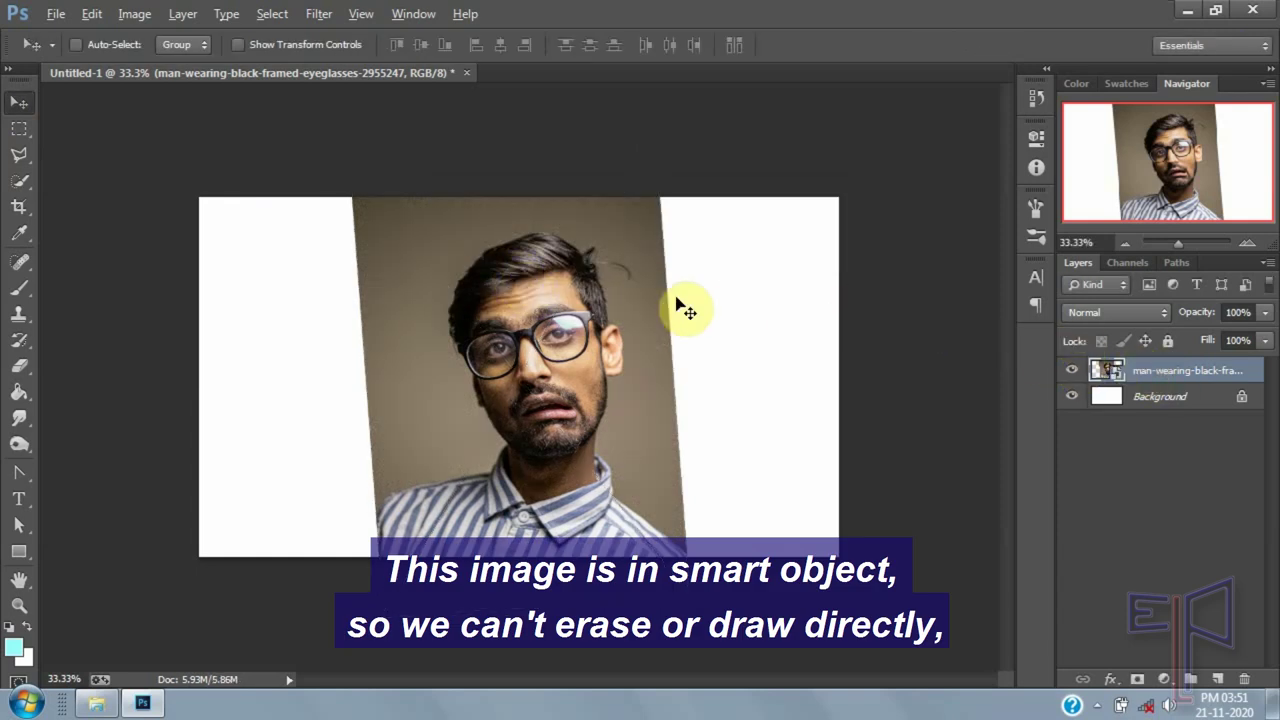
{"action": "left_click", "coordinate": [22, 368]}
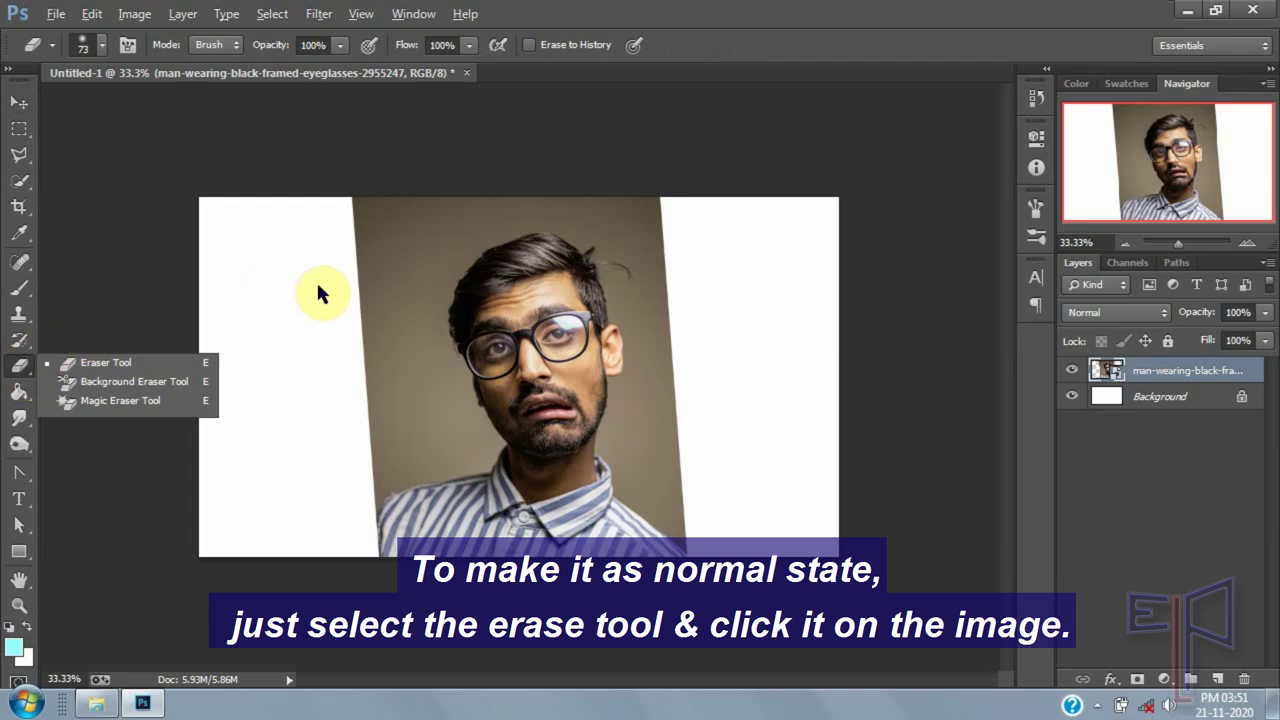
{"action": "left_click", "coordinate": [430, 287]}
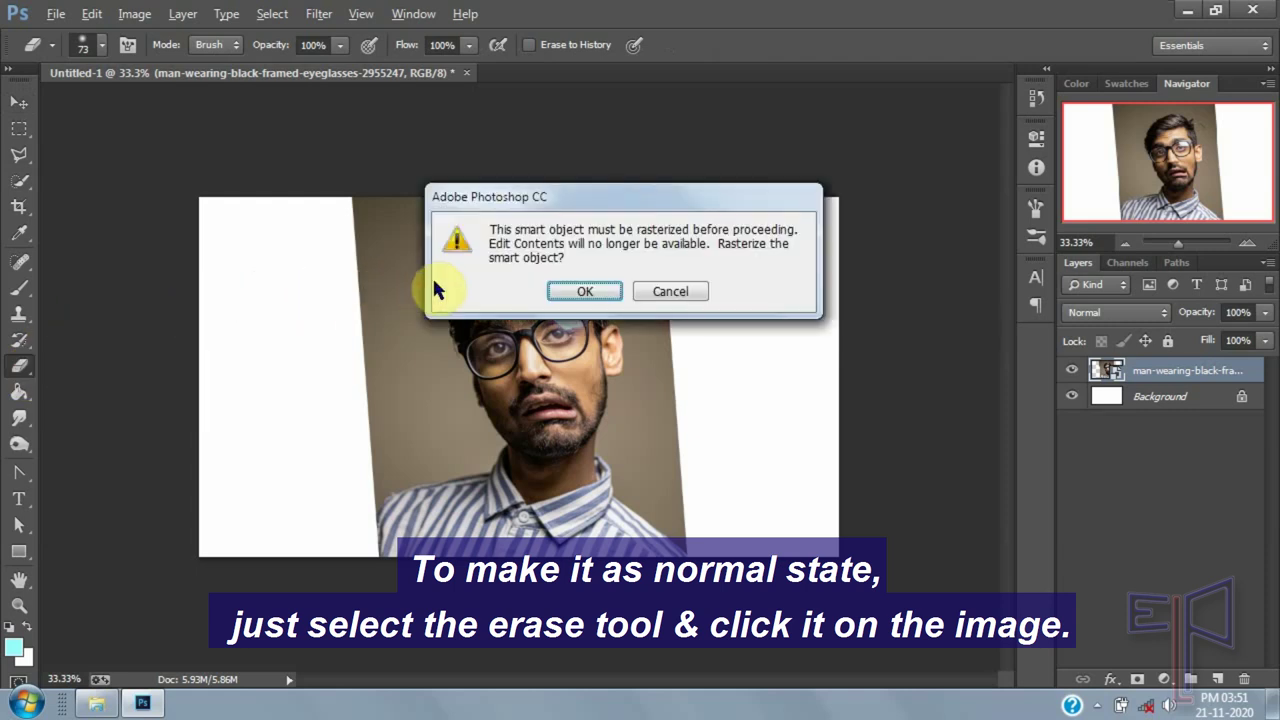
{"action": "left_click", "coordinate": [583, 291]}
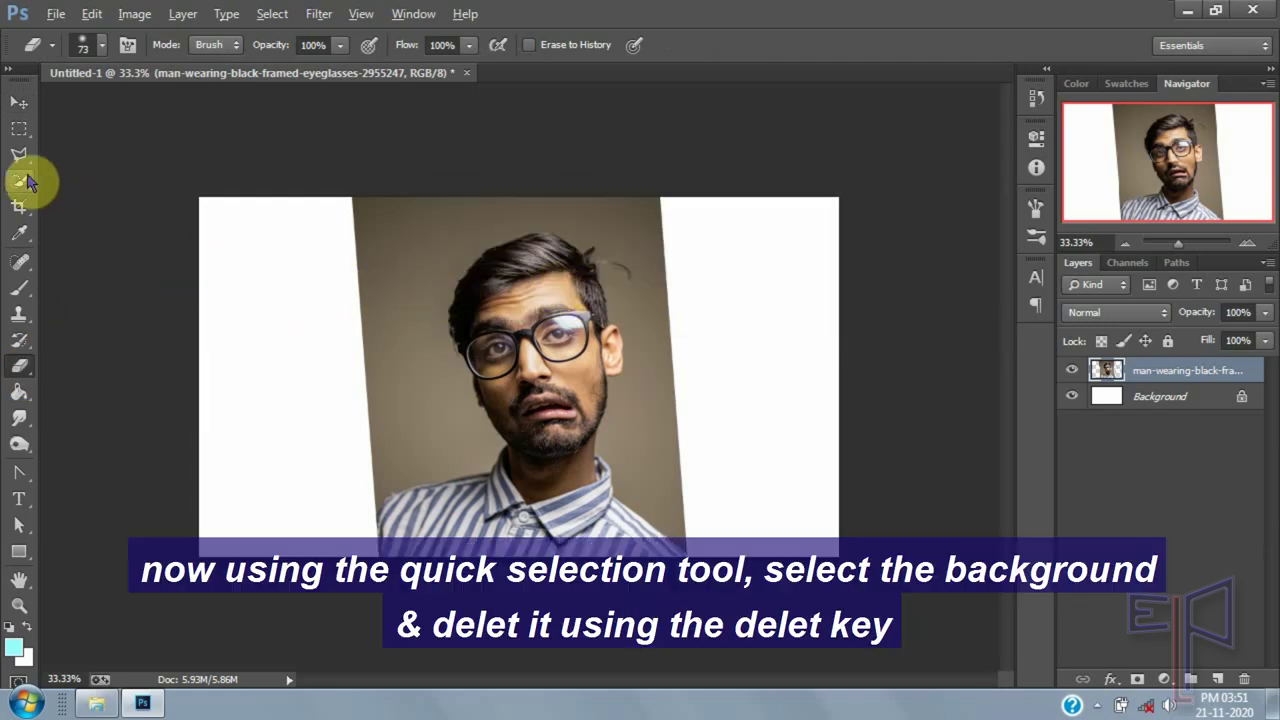
Select the brown background beside the man's shoulder and ear and up above his head with the Quick Selection tool.
{"action": "left_click", "coordinate": [26, 182]}
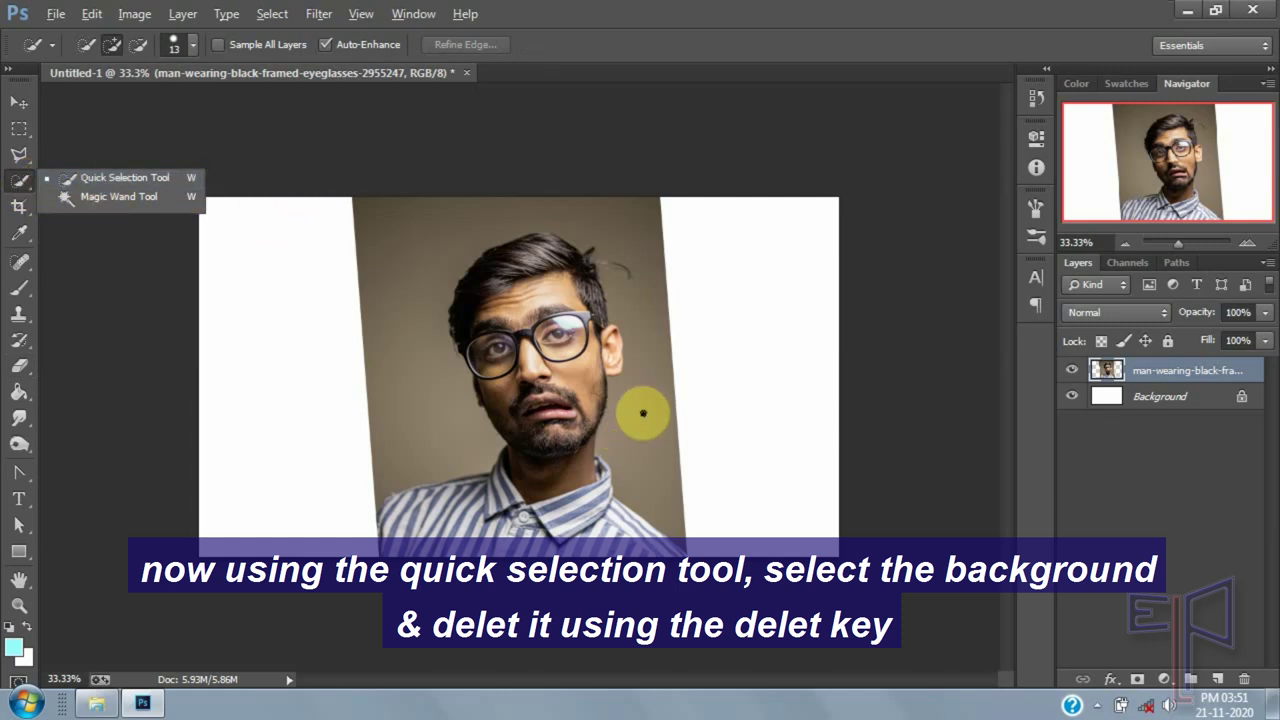
{"action": "scroll", "coordinate": [645, 402], "scroll_direction": "up", "scroll_amount": 2}
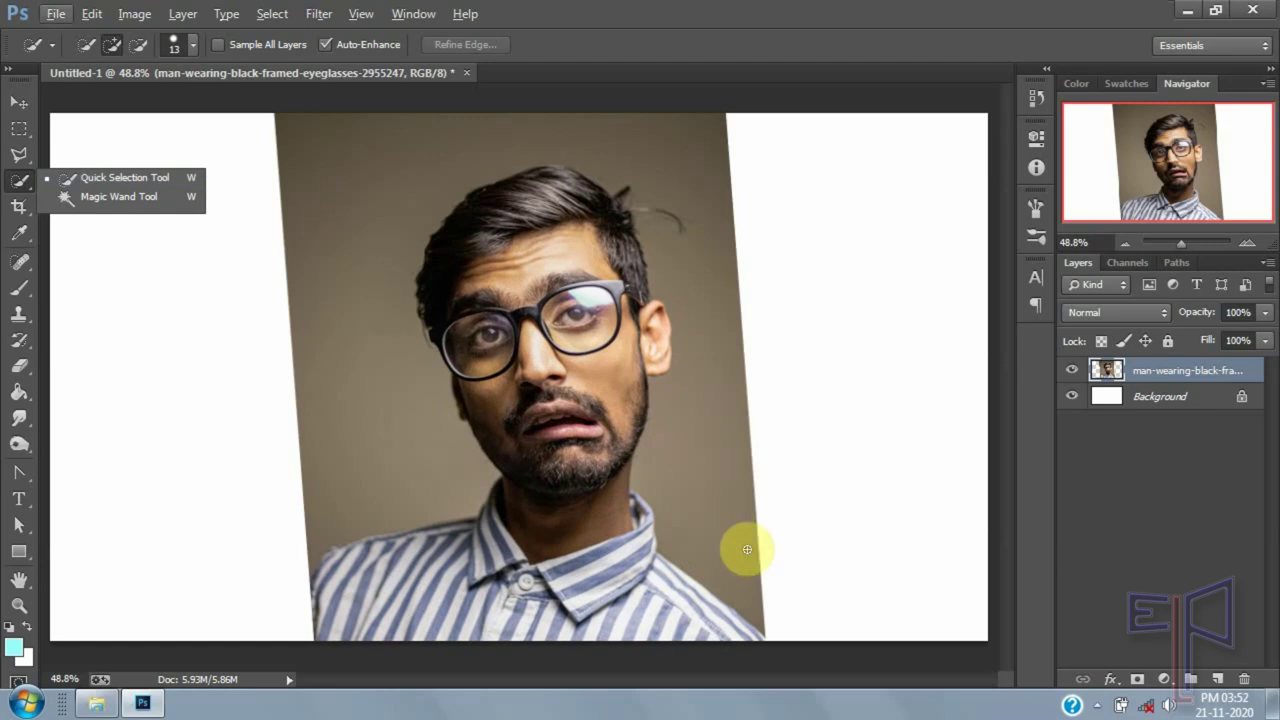
{"action": "left_click", "coordinate": [748, 557]}
{"action": "mouse_move", "coordinate": [692, 414]}
{"action": "left_mouse_down"}
{"action": "mouse_move", "coordinate": [676, 273]}
{"action": "mouse_move", "coordinate": [721, 311]}
{"action": "mouse_move", "coordinate": [650, 150]}
{"action": "mouse_move", "coordinate": [565, 120]}
{"action": "left_mouse_up"}
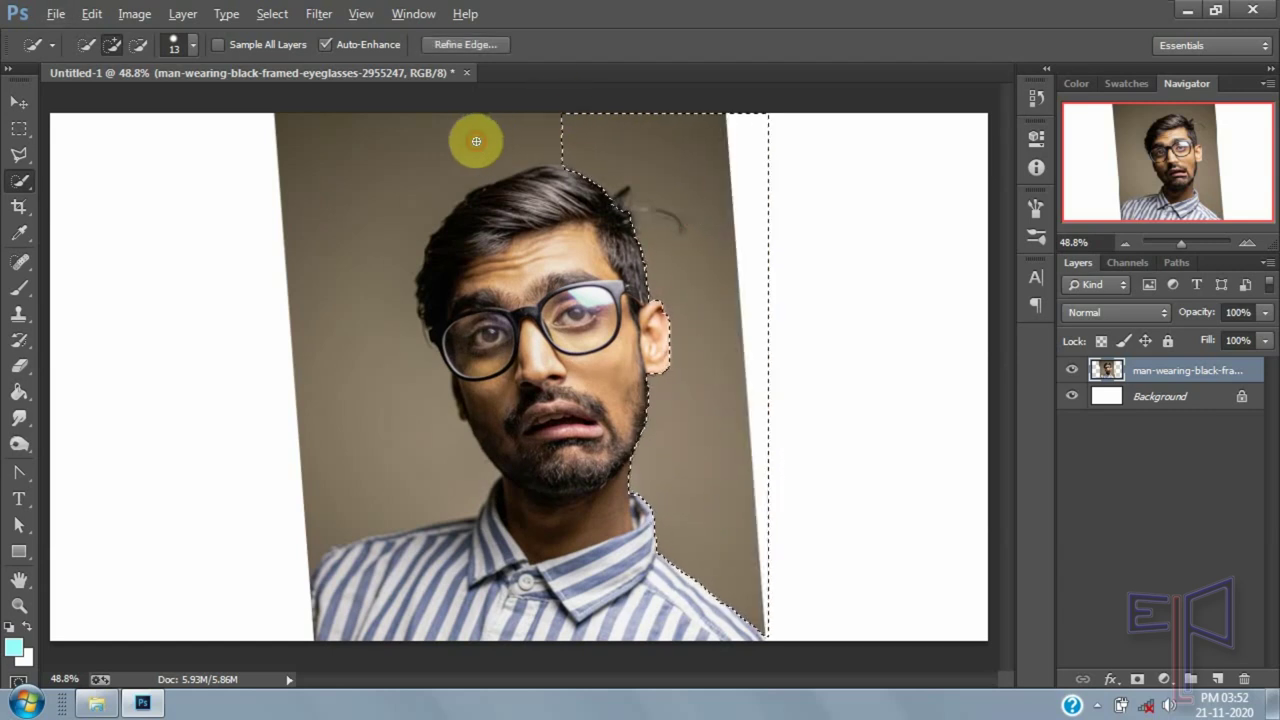
Extend the selection over the remaining brown background and refine its edge along the man's hair, neck and shoulder.
{"action": "scroll", "coordinate": [476, 141], "scroll_direction": "up", "scroll_amount": 4}
{"action": "mouse_move", "coordinate": [643, 280]}
{"action": "left_mouse_down"}
{"action": "mouse_move", "coordinate": [586, 243]}
{"action": "mouse_move", "coordinate": [567, 200]}
{"action": "left_mouse_up"}
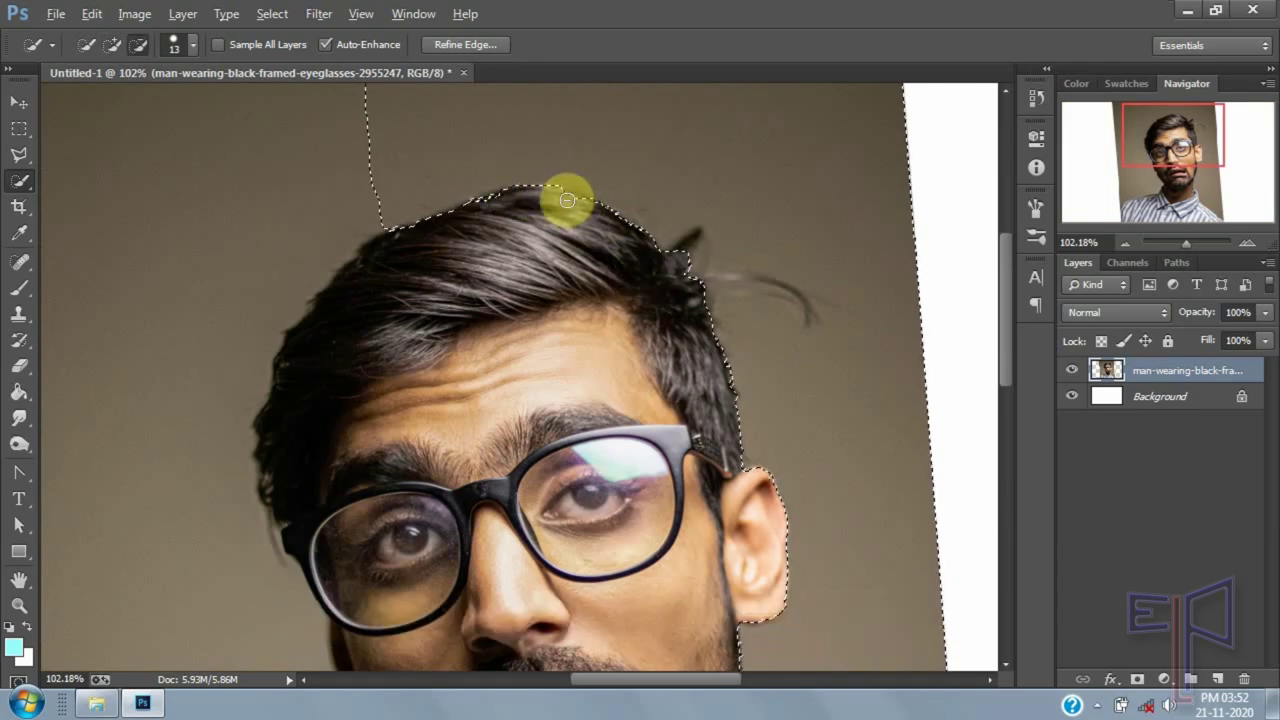
{"action": "scroll", "coordinate": [420, 206], "scroll_direction": "down", "scroll_amount": 4}
{"action": "scroll", "coordinate": [400, 586], "scroll_direction": "up", "scroll_amount": 2}
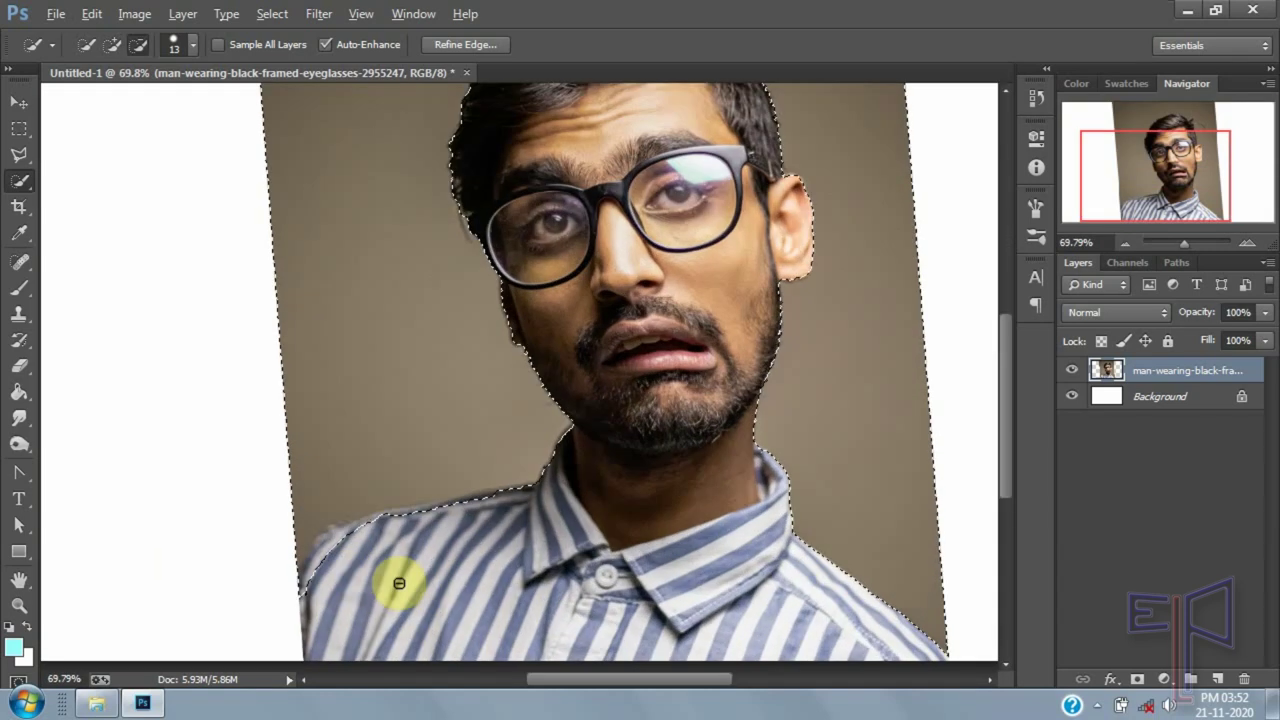
{"action": "scroll", "coordinate": [404, 581], "scroll_direction": "up", "scroll_amount": 1}
{"action": "mouse_move", "coordinate": [606, 462]}
{"action": "left_mouse_down"}
{"action": "mouse_move", "coordinate": [551, 451]}
{"action": "mouse_move", "coordinate": [330, 505]}
{"action": "mouse_move", "coordinate": [250, 600]}
{"action": "left_mouse_up"}
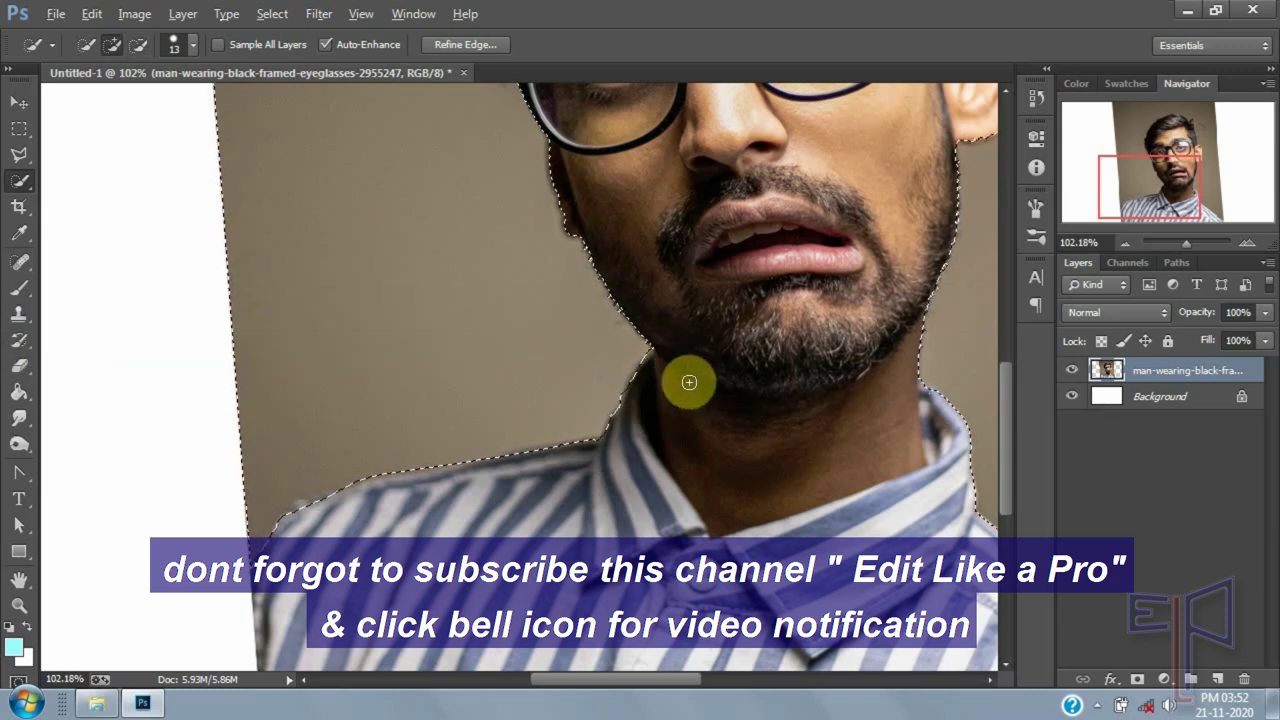
{"action": "scroll", "coordinate": [465, 447], "scroll_direction": "down", "scroll_amount": 2}
{"action": "scroll", "coordinate": [465, 447], "scroll_direction": "down", "scroll_amount": 2}
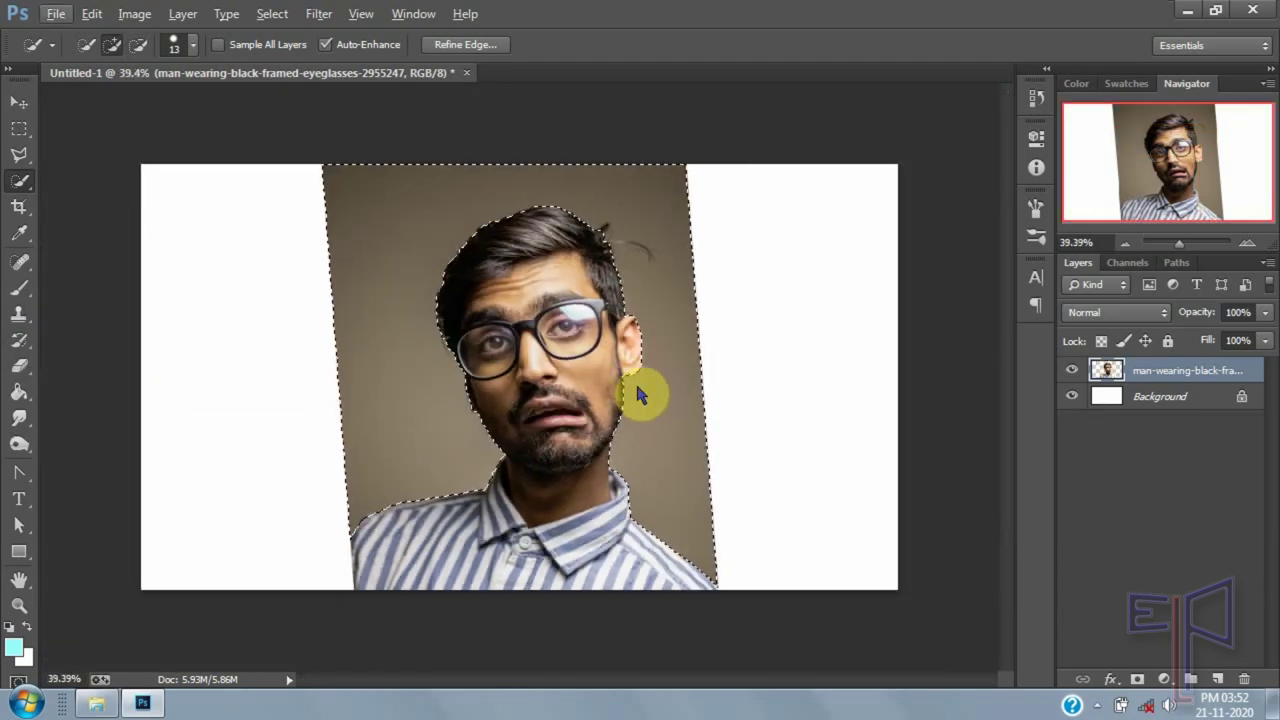
Delete the selected background, deselect, and erase leftover edge lines around the man with the Eraser tool.
{"action": "key", "text": "Delete"}
{"action": "key", "text": "ctrl+d"}
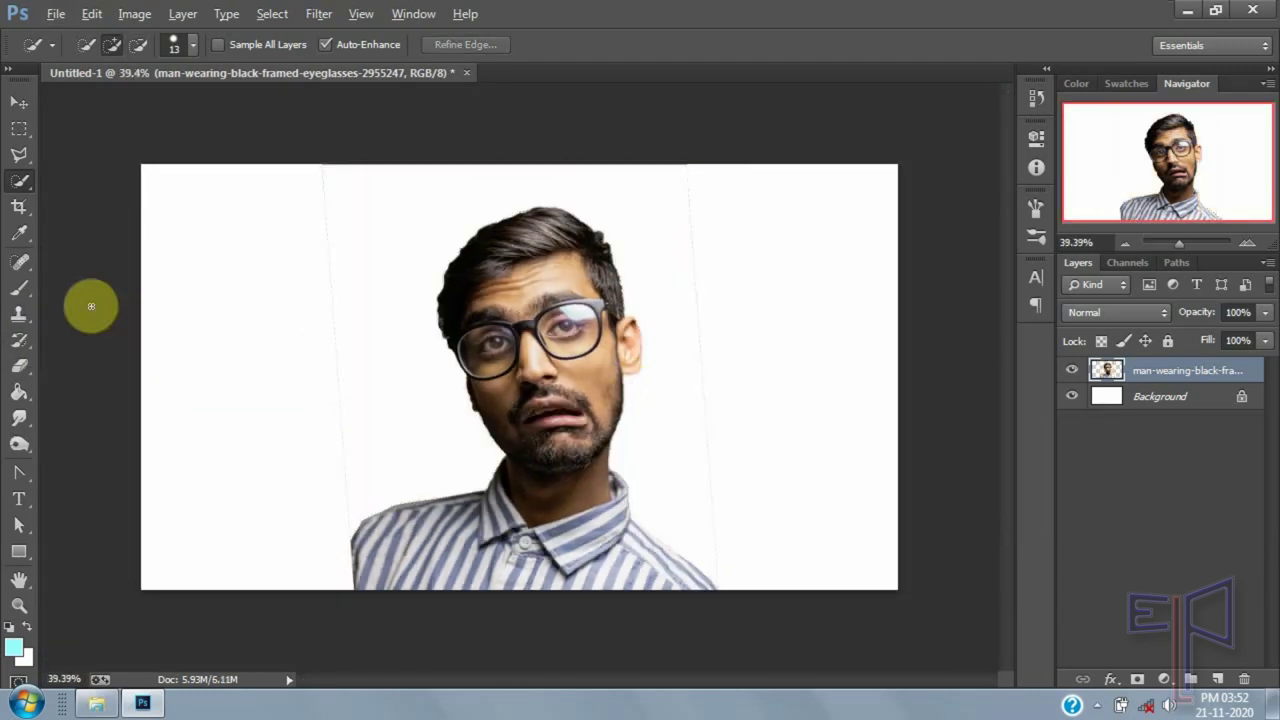
{"action": "left_click", "coordinate": [19, 366]}
{"action": "left_click", "coordinate": [320, 217]}
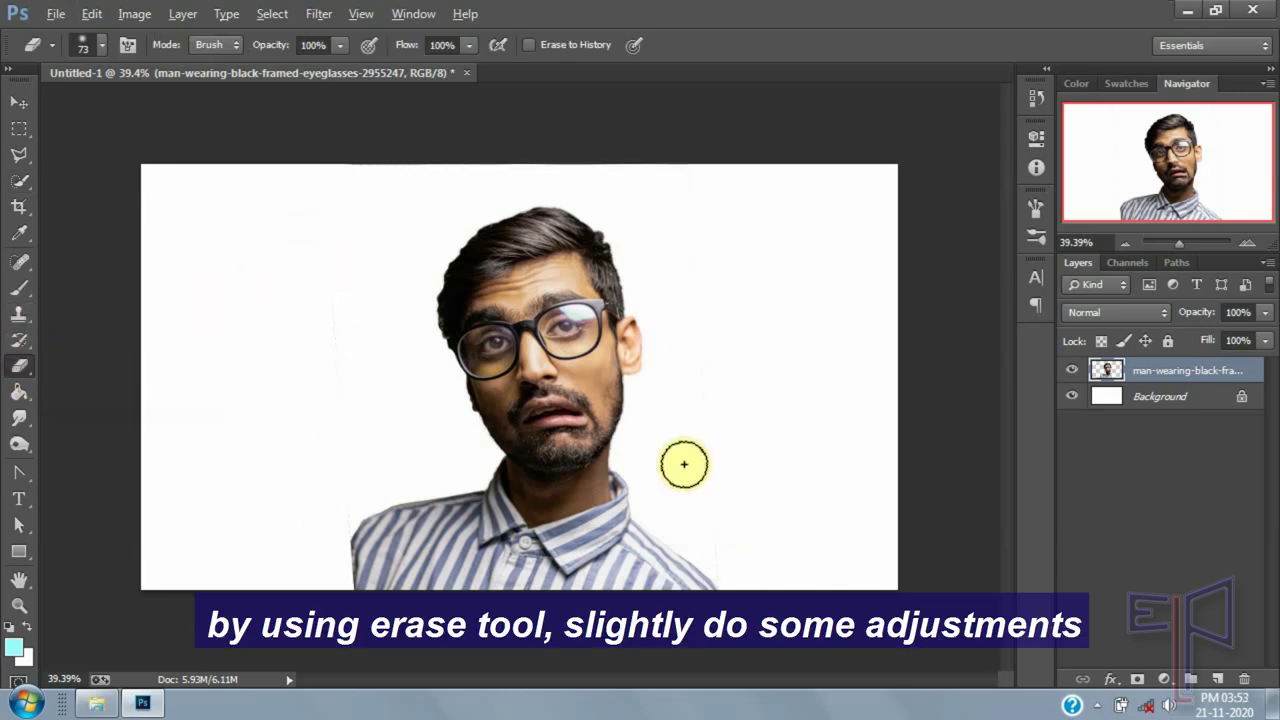
Increase the contrast of the portrait layer with a Brightness/Contrast adjustment, keeping brightness at 0.
{"action": "left_click", "coordinate": [19, 103]}
{"action": "left_click", "coordinate": [134, 14]}
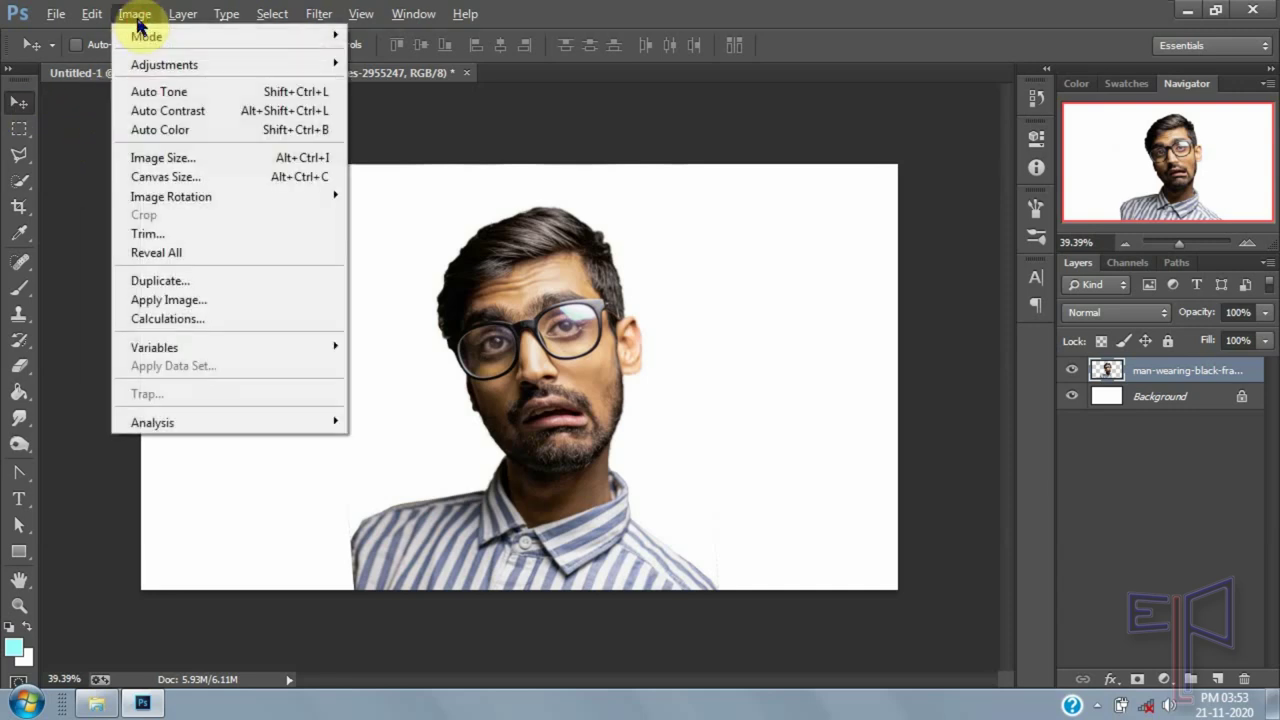
{"action": "mouse_move", "coordinate": [340, 62]}
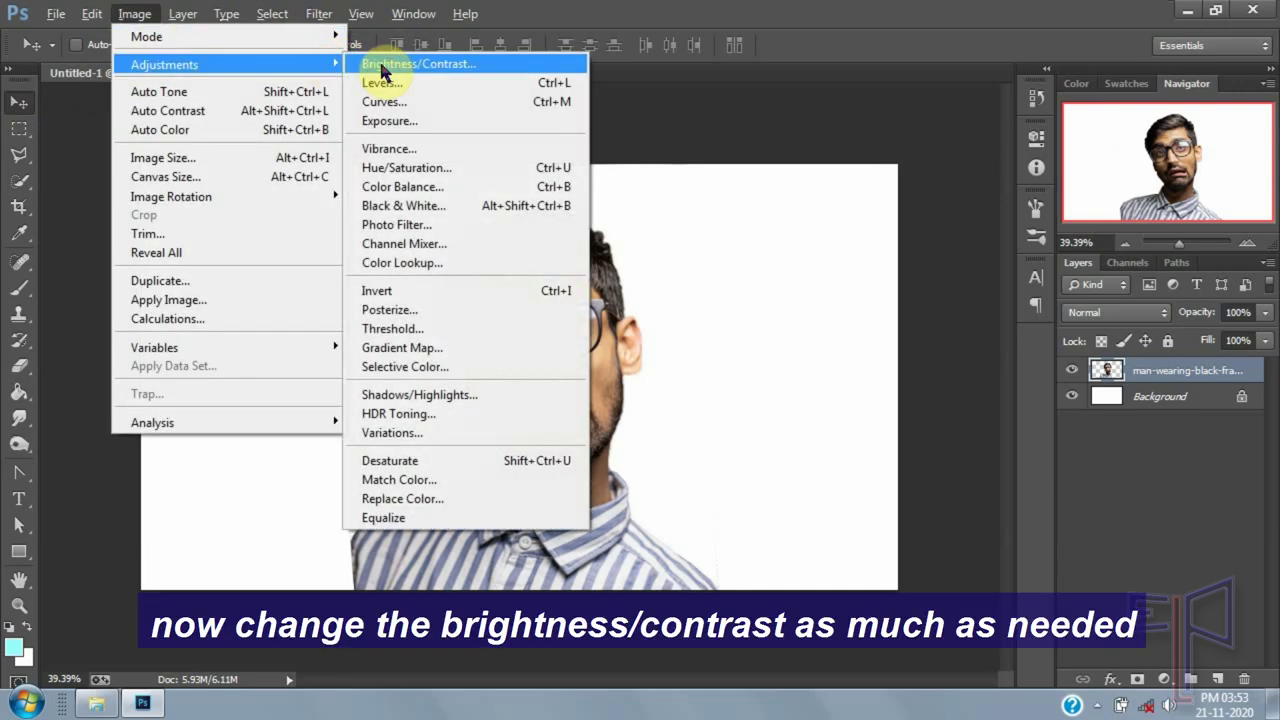
{"action": "left_click", "coordinate": [380, 62]}
{"action": "left_click_drag", "start_coordinate": [573, 192], "coordinate": [766, 190]}
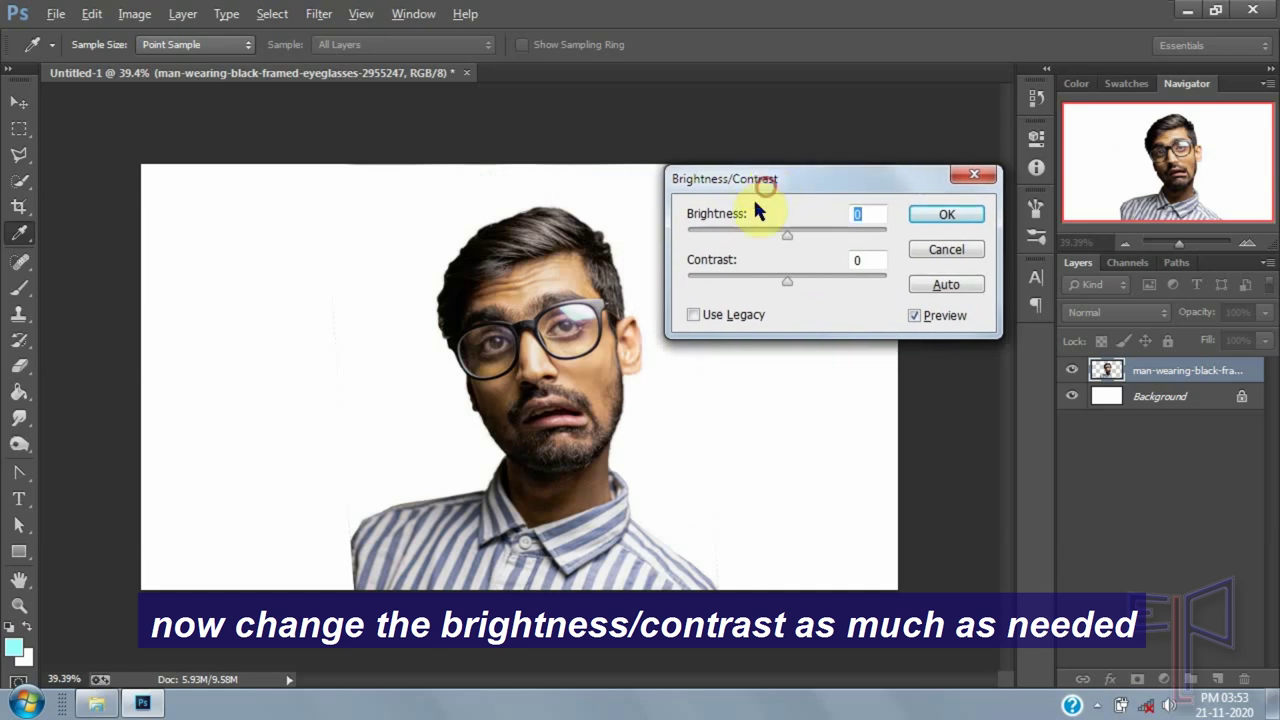
{"action": "left_click_drag", "start_coordinate": [794, 280], "coordinate": [819, 279]}
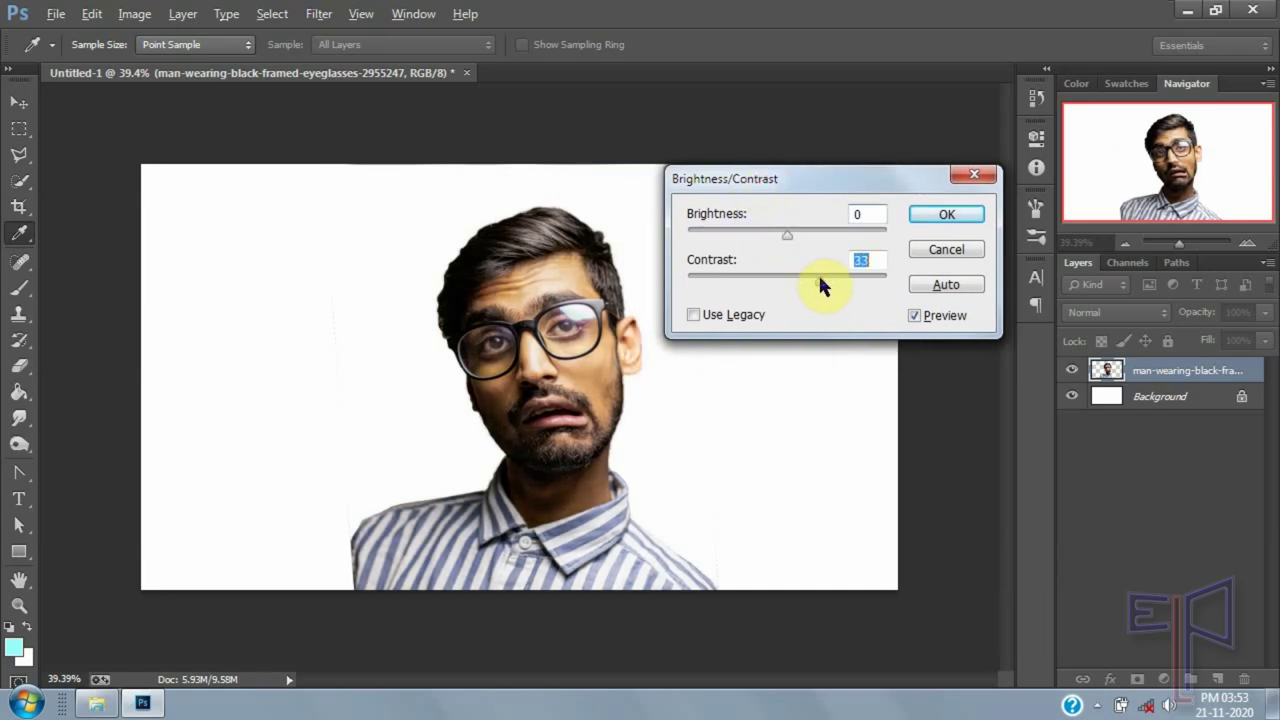
{"action": "left_click", "coordinate": [810, 278]}
{"action": "left_click", "coordinate": [927, 216]}
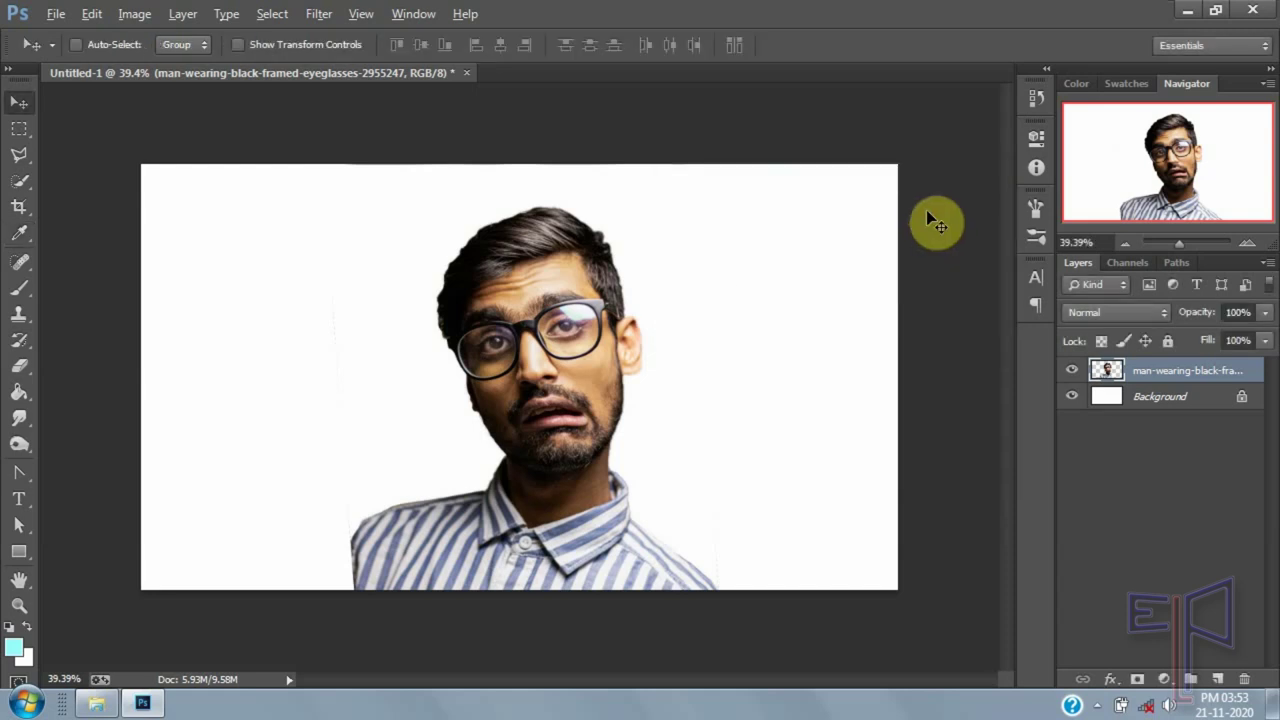
Apply a Levels adjustment to the portrait with RGB input levels of 10, 1.02 and 238.
{"action": "left_click", "coordinate": [126, 16]}
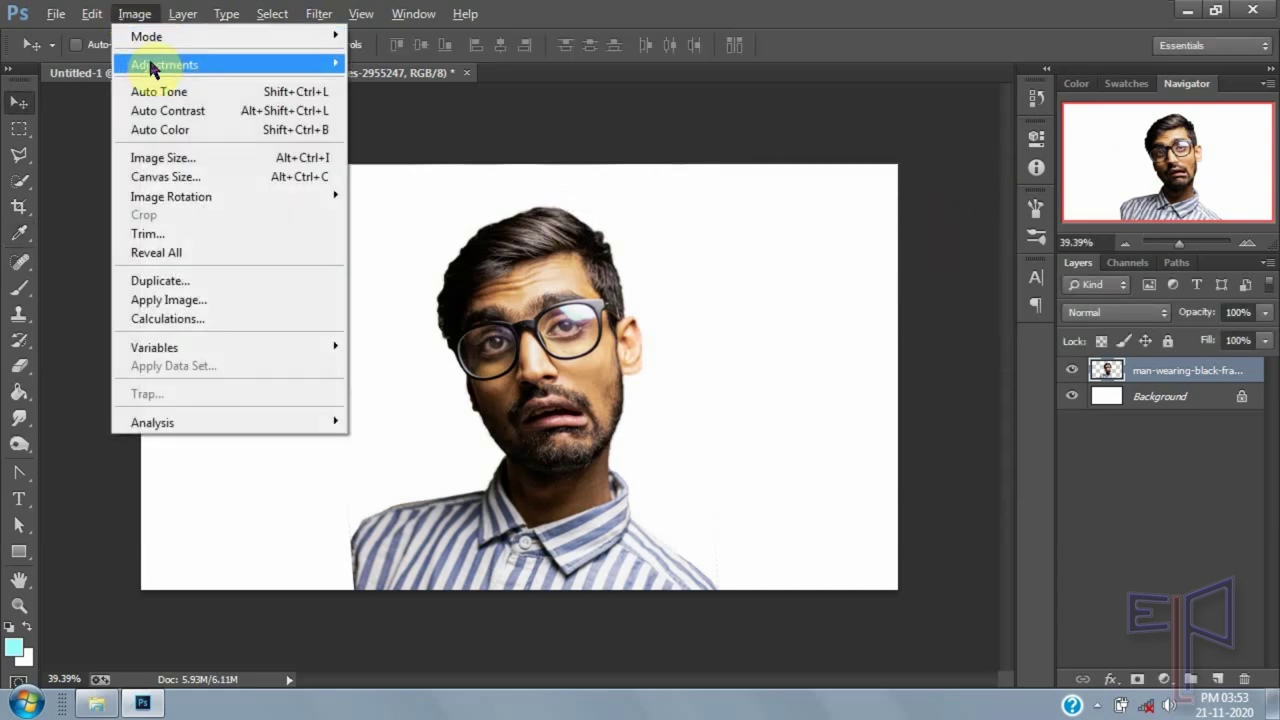
{"action": "mouse_move", "coordinate": [148, 64]}
{"action": "left_click", "coordinate": [398, 86]}
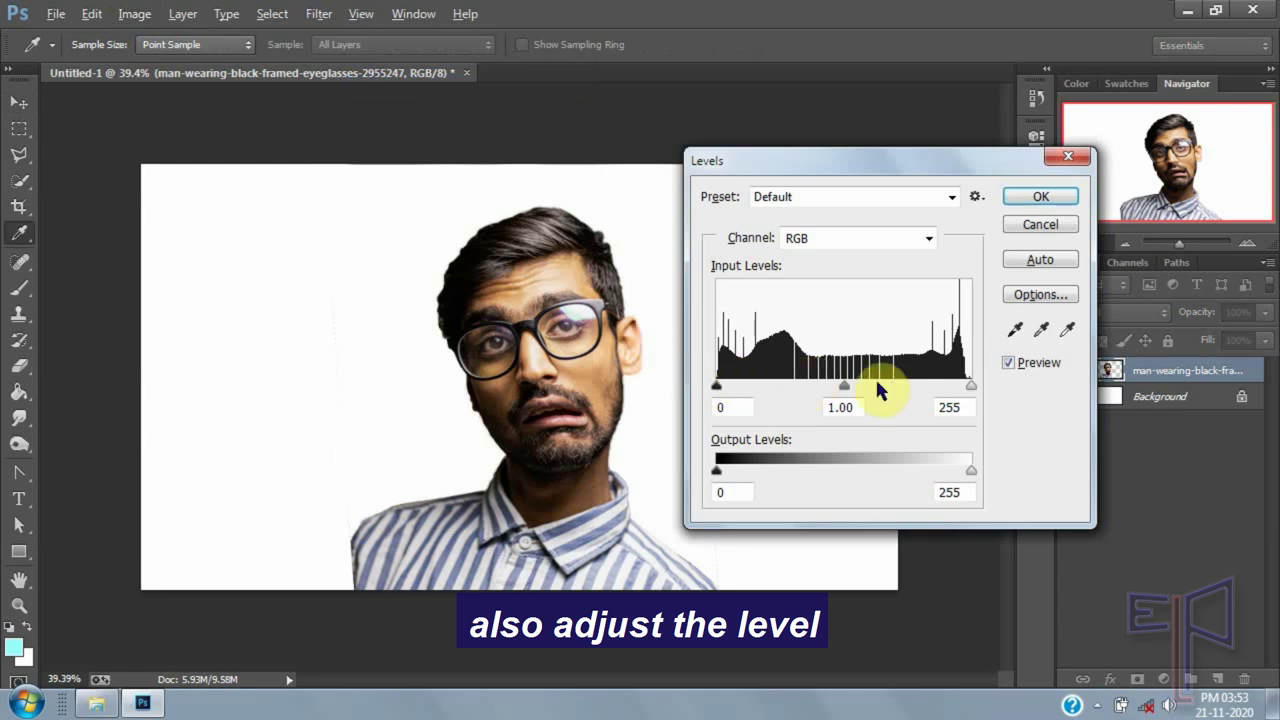
{"action": "mouse_move", "coordinate": [972, 388]}
{"action": "left_mouse_down"}
{"action": "mouse_move", "coordinate": [951, 389]}
{"action": "mouse_move", "coordinate": [963, 386]}
{"action": "left_mouse_up"}
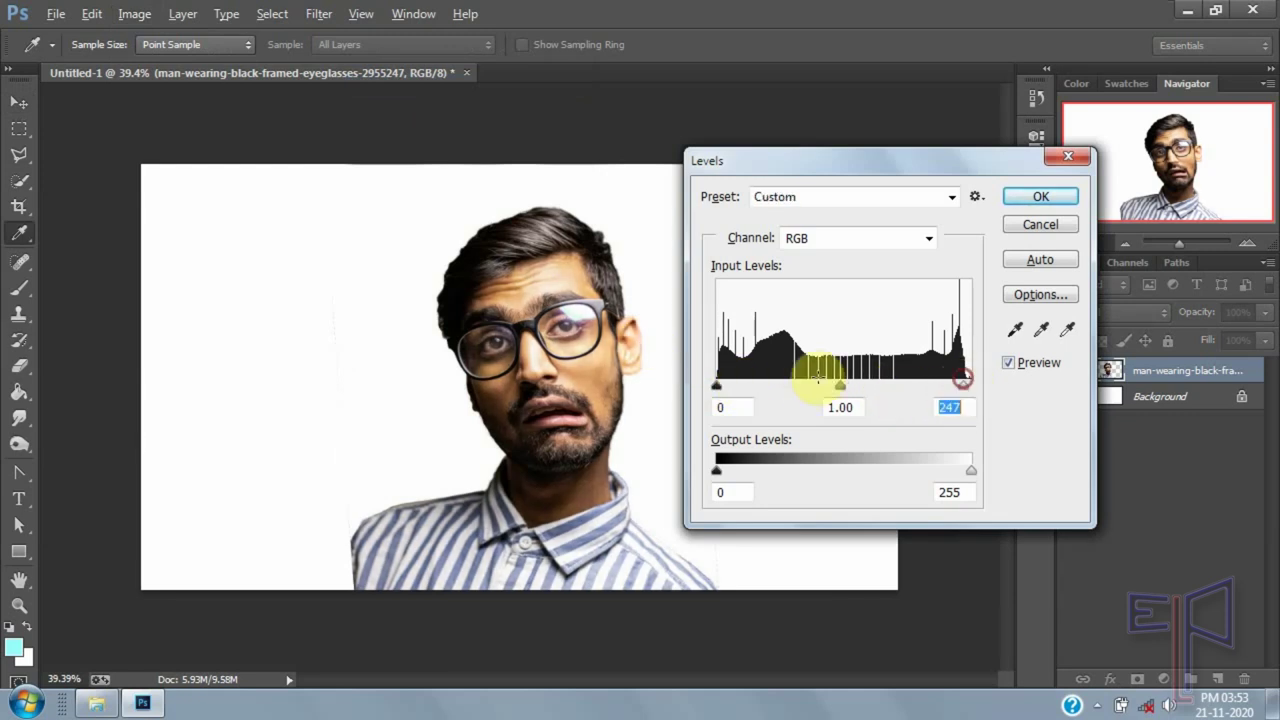
{"action": "left_click_drag", "start_coordinate": [716, 386], "coordinate": [728, 388]}
{"action": "mouse_move", "coordinate": [844, 386]}
{"action": "left_mouse_down"}
{"action": "mouse_move", "coordinate": [866, 392]}
{"action": "mouse_move", "coordinate": [844, 388]}
{"action": "left_mouse_up"}
{"action": "left_click", "coordinate": [716, 470]}
{"action": "left_click", "coordinate": [971, 468]}
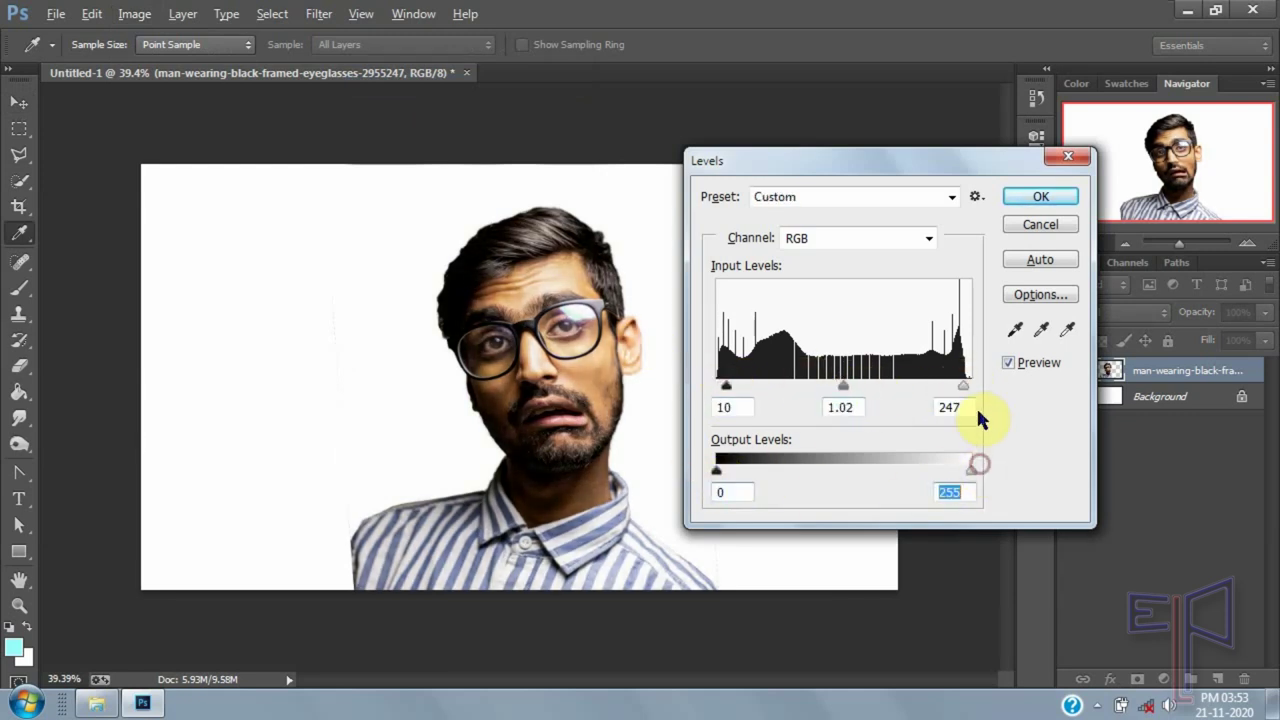
{"action": "left_click", "coordinate": [1011, 365]}
{"action": "left_click", "coordinate": [1011, 365]}
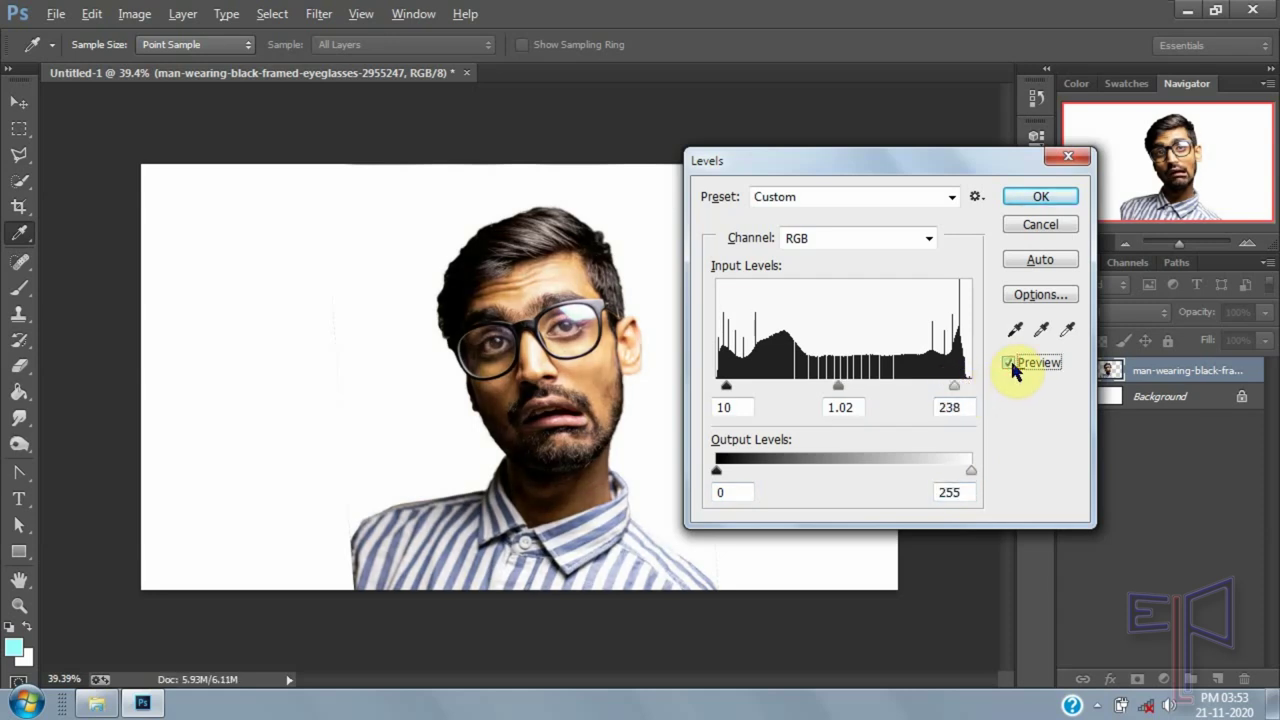
{"action": "left_click", "coordinate": [1038, 199]}
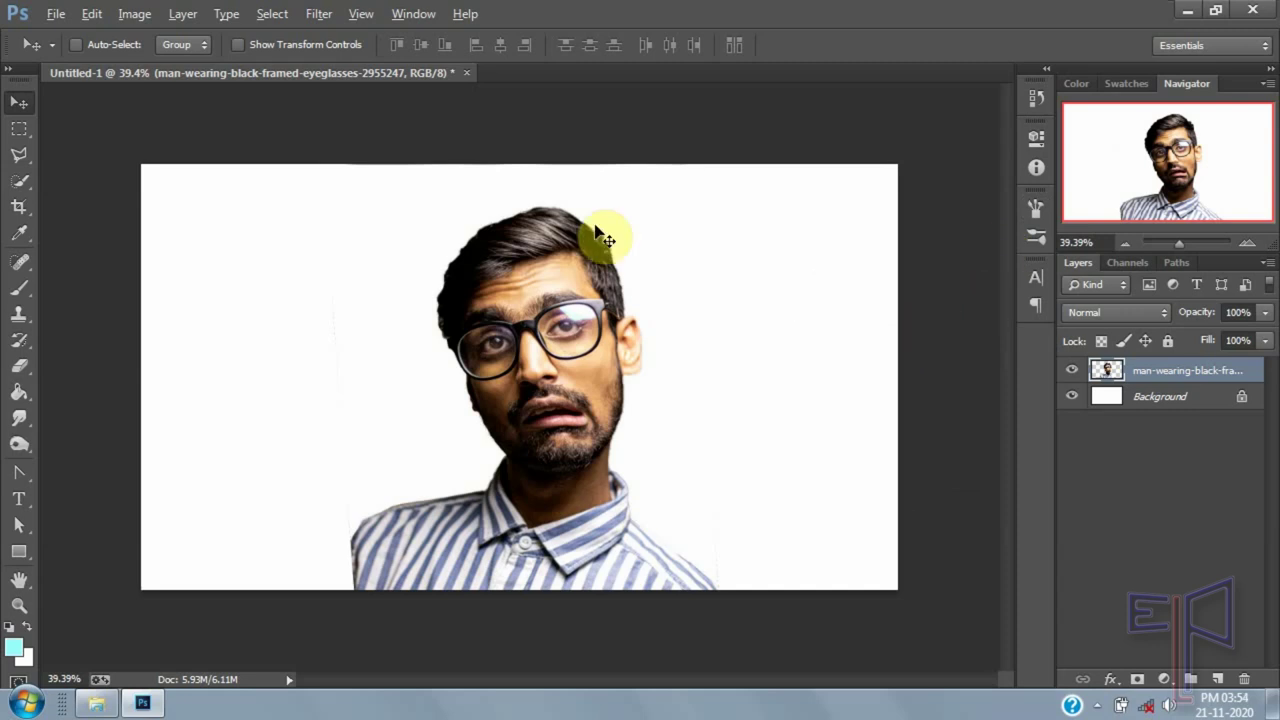
Sharpen the portrait with Unsharp Mask at amount 217%, radius 2.0 pixels and threshold 0.
{"action": "left_click", "coordinate": [318, 15]}
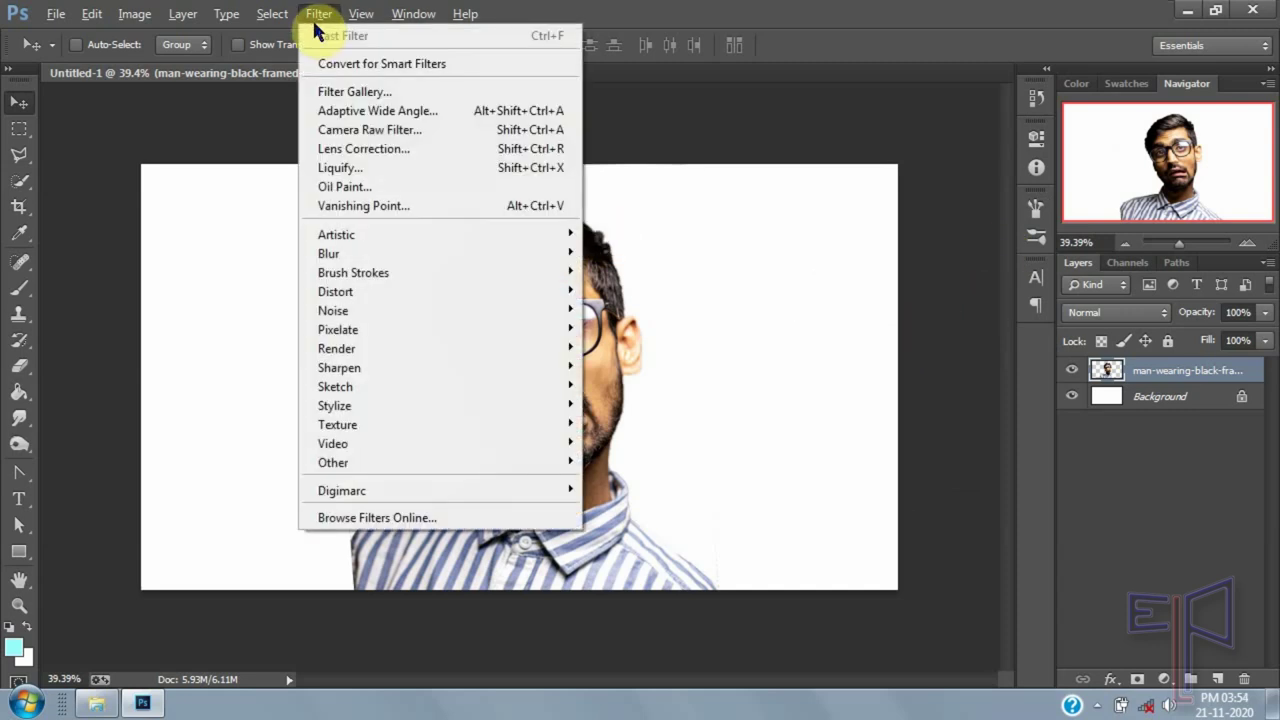
{"action": "mouse_move", "coordinate": [366, 367]}
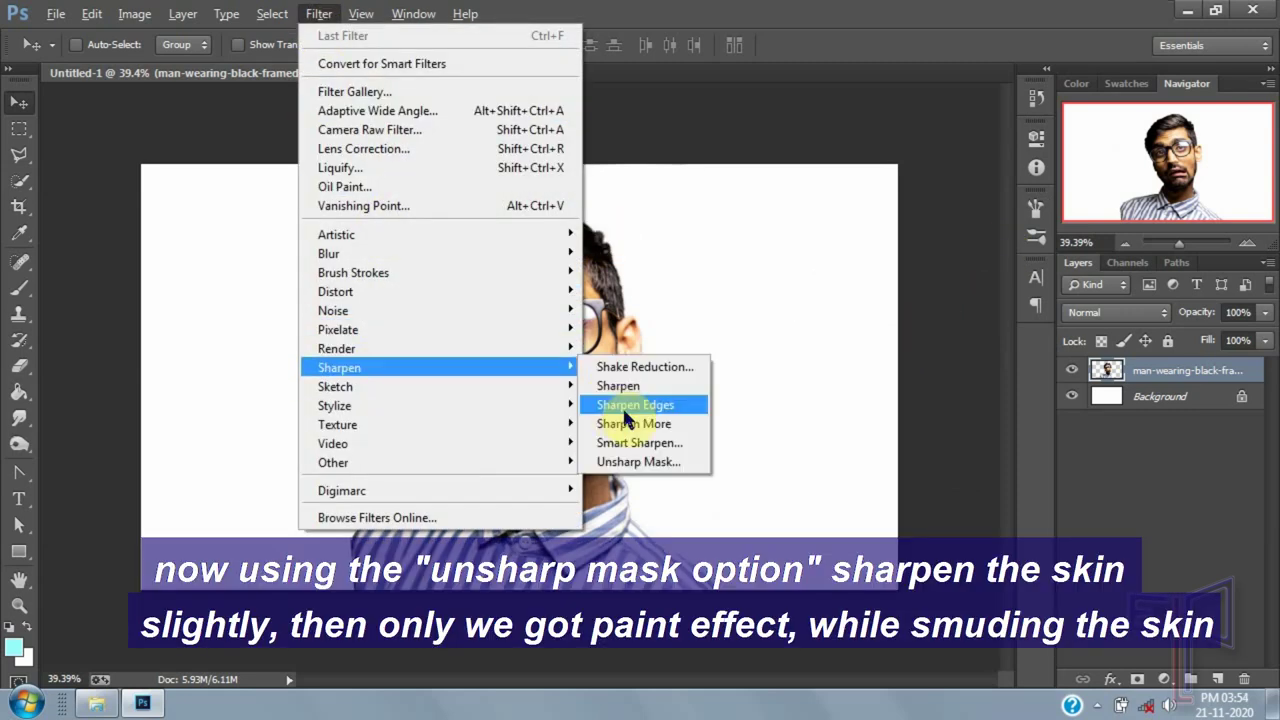
{"action": "left_click", "coordinate": [638, 461]}
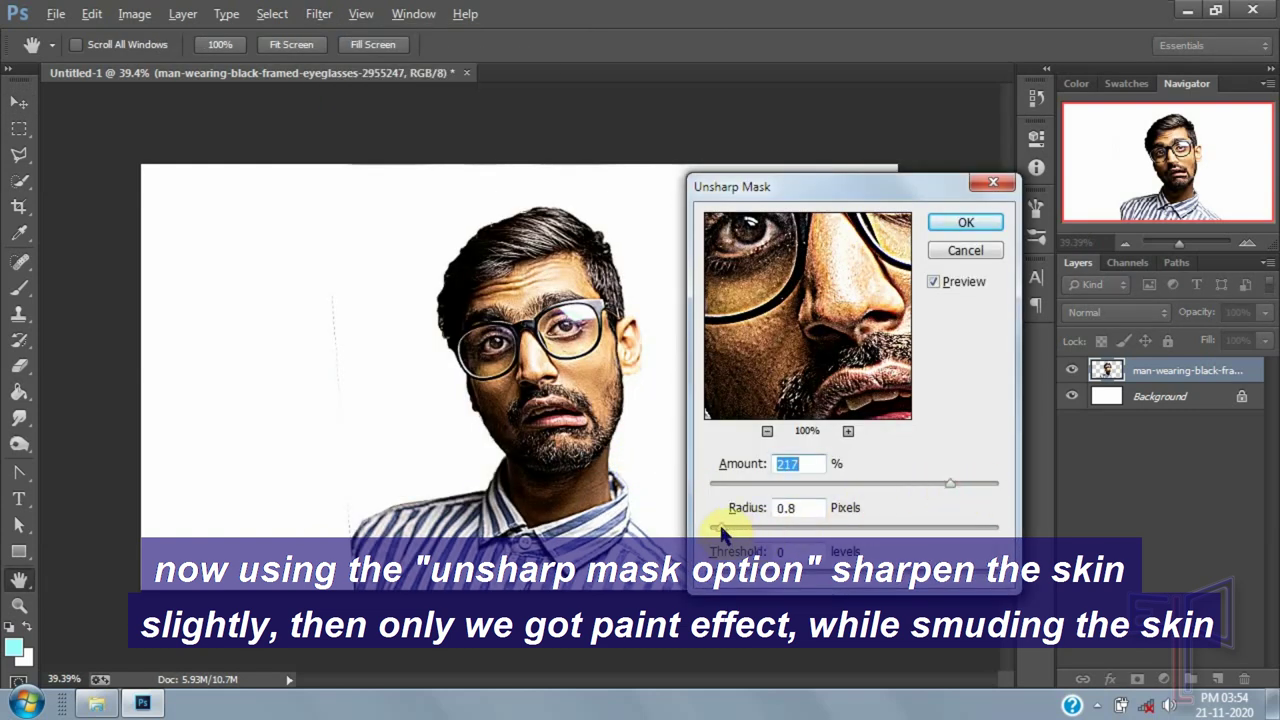
{"action": "mouse_move", "coordinate": [750, 528]}
{"action": "left_mouse_down"}
{"action": "mouse_move", "coordinate": [763, 531]}
{"action": "mouse_move", "coordinate": [740, 530]}
{"action": "left_mouse_up"}
{"action": "left_click", "coordinate": [713, 570]}
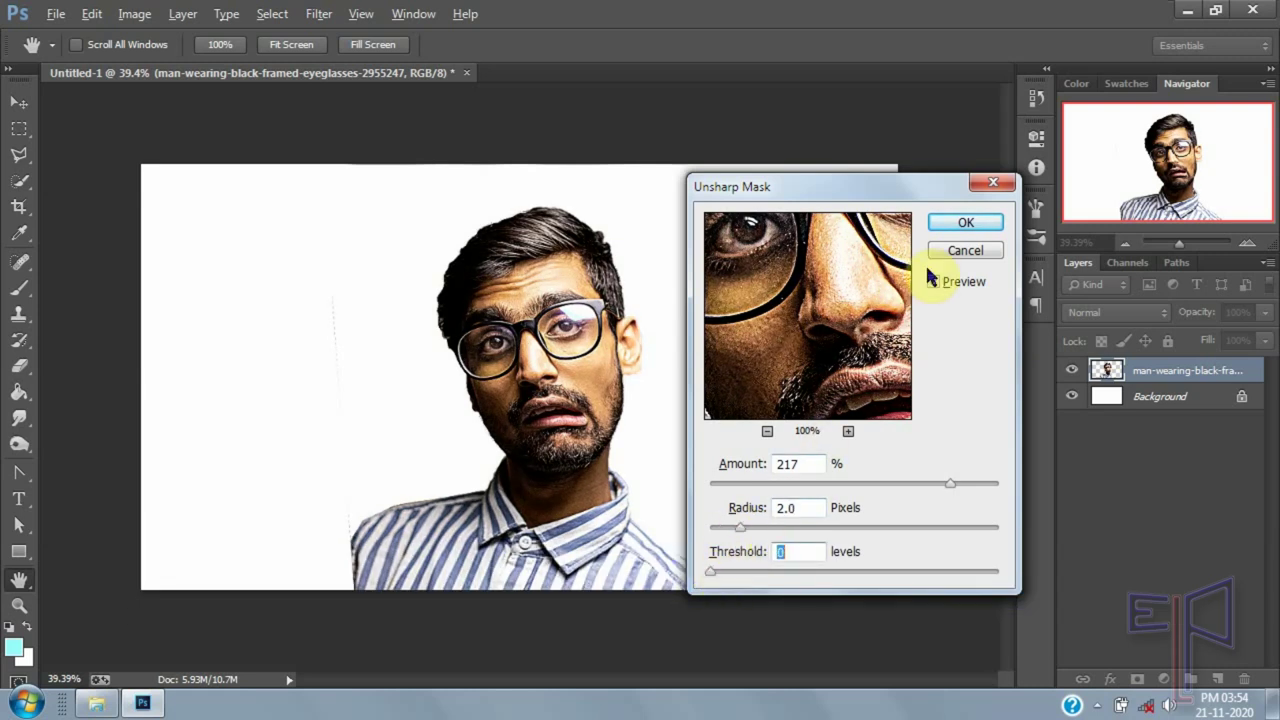
{"action": "left_click", "coordinate": [946, 226]}
Duplicate the portrait layer and apply a High Pass filter with a 2.5 pixel radius to the copy.
{"action": "key", "text": "v"}
{"action": "key", "text": "ctrl+j"}
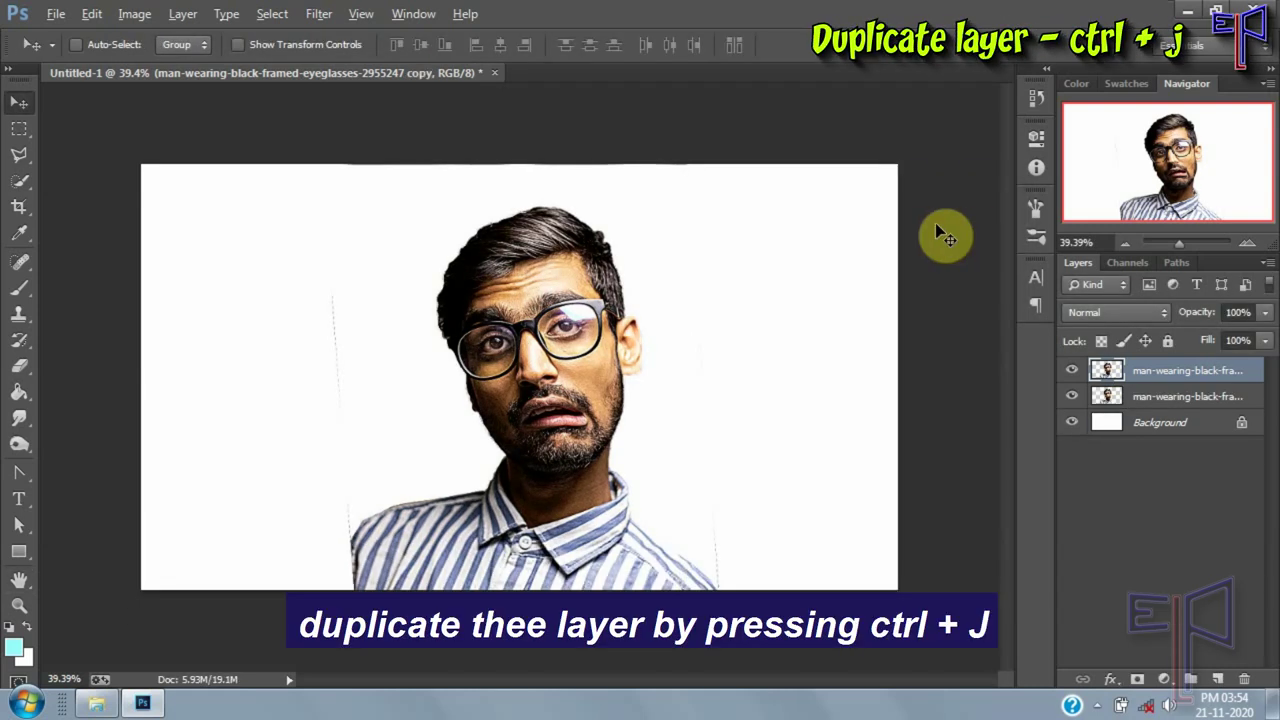
{"action": "left_click", "coordinate": [319, 14]}
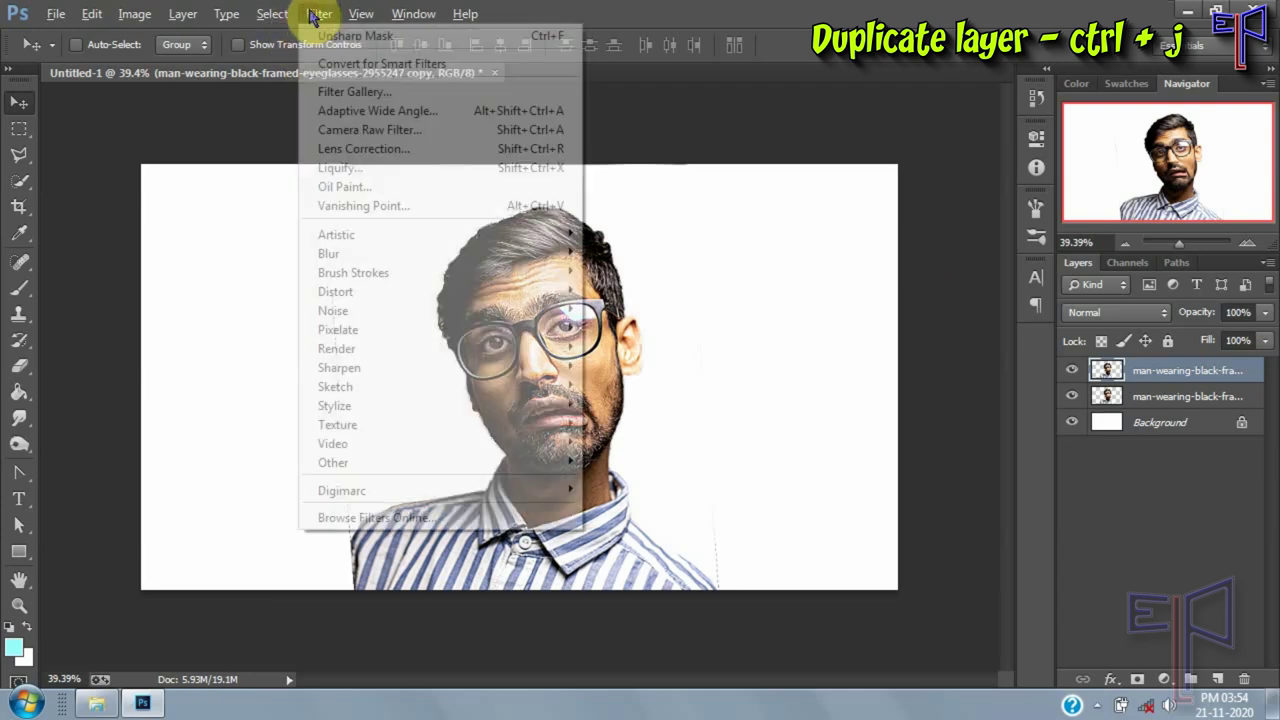
{"action": "mouse_move", "coordinate": [375, 462]}
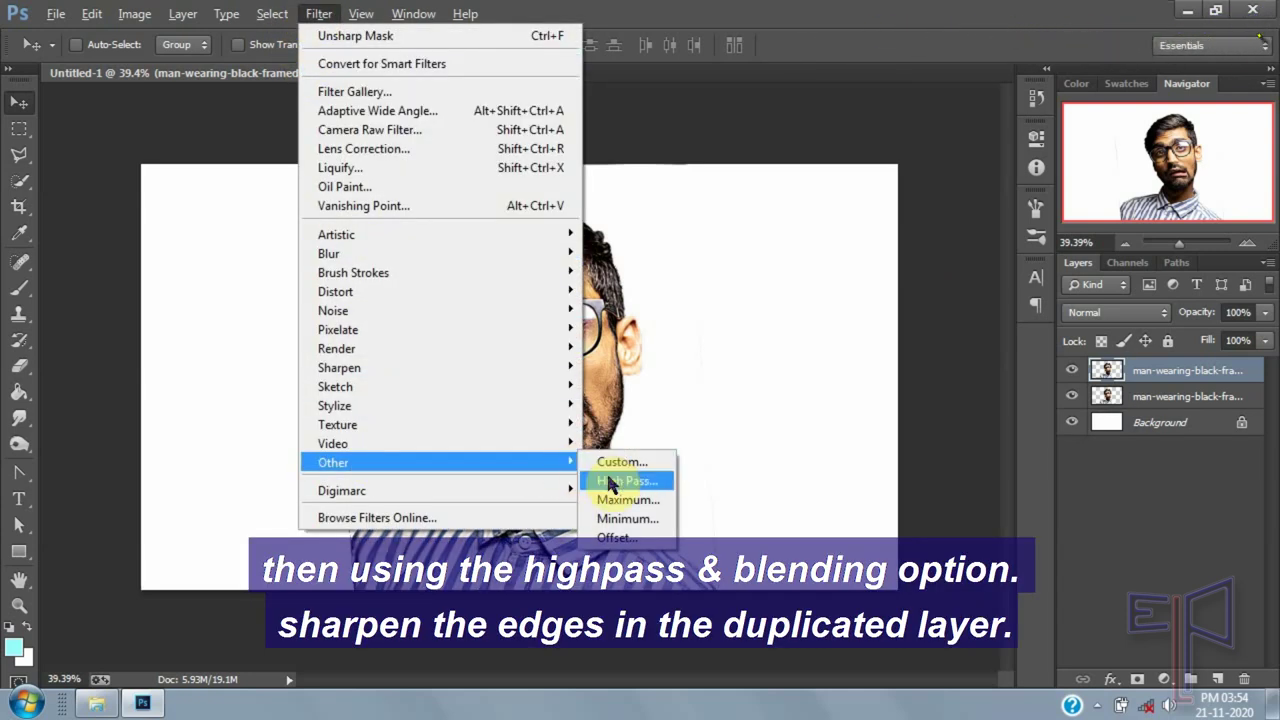
{"action": "left_click", "coordinate": [616, 481]}
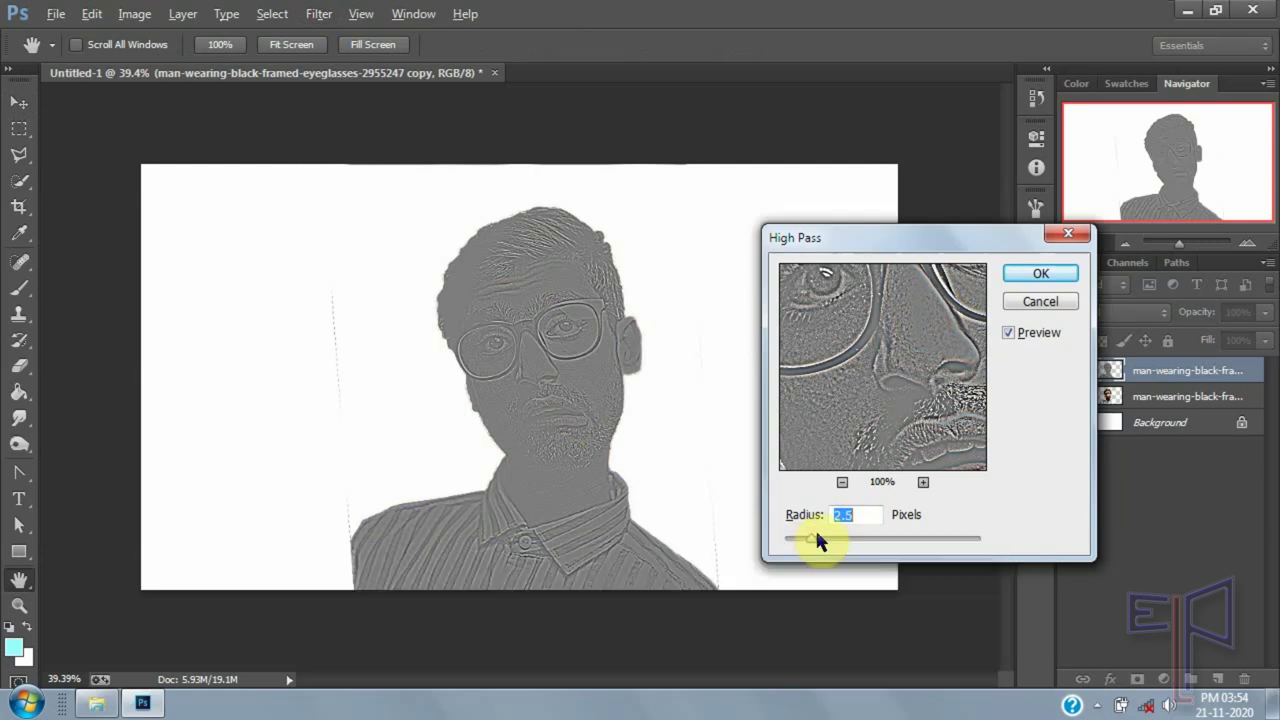
{"action": "left_click", "coordinate": [1011, 276]}
Set the high-pass copy's blend mode to Overlay and merge it with the portrait layer below.
{"action": "left_click", "coordinate": [1090, 316]}
{"action": "left_click", "coordinate": [1083, 250]}
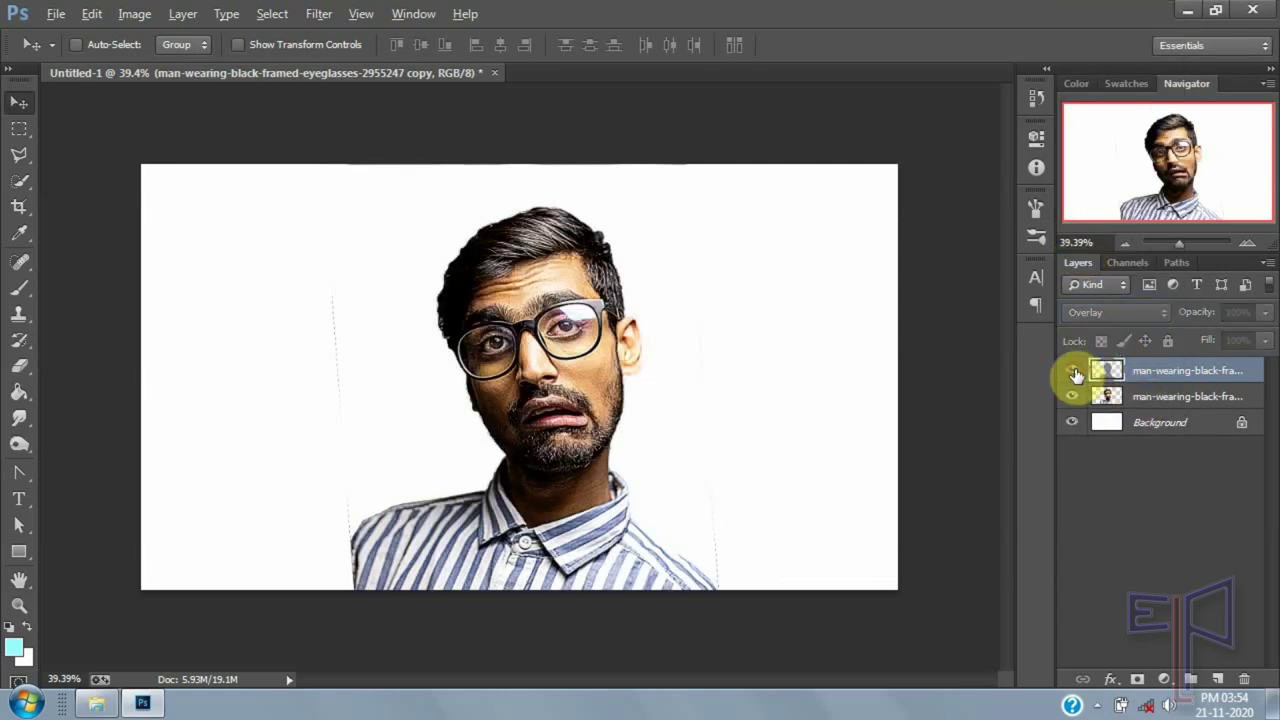
{"action": "left_click", "coordinate": [1152, 398], "text": "ctrl"}
{"action": "key", "text": "ctrl+e"}
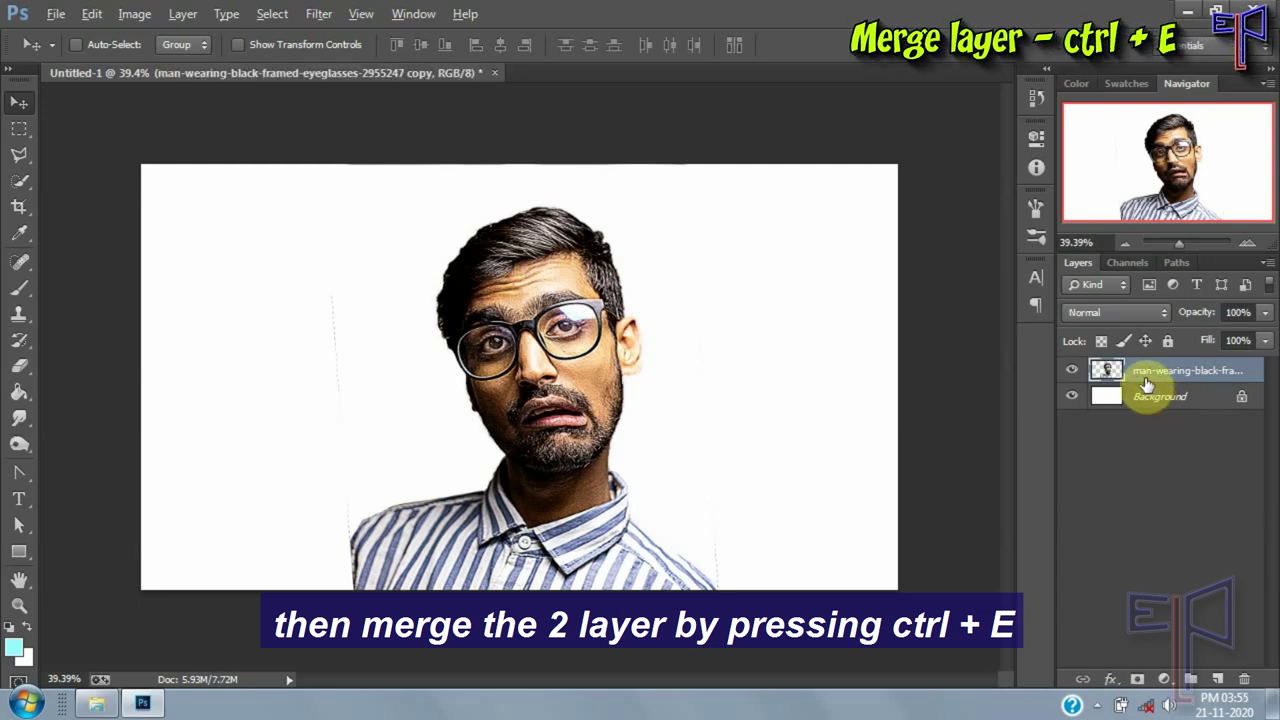
Save the document as a Photoshop PSD file named "digital drawing" with Maximize Compatibility enabled.
{"action": "left_click", "coordinate": [55, 14]}
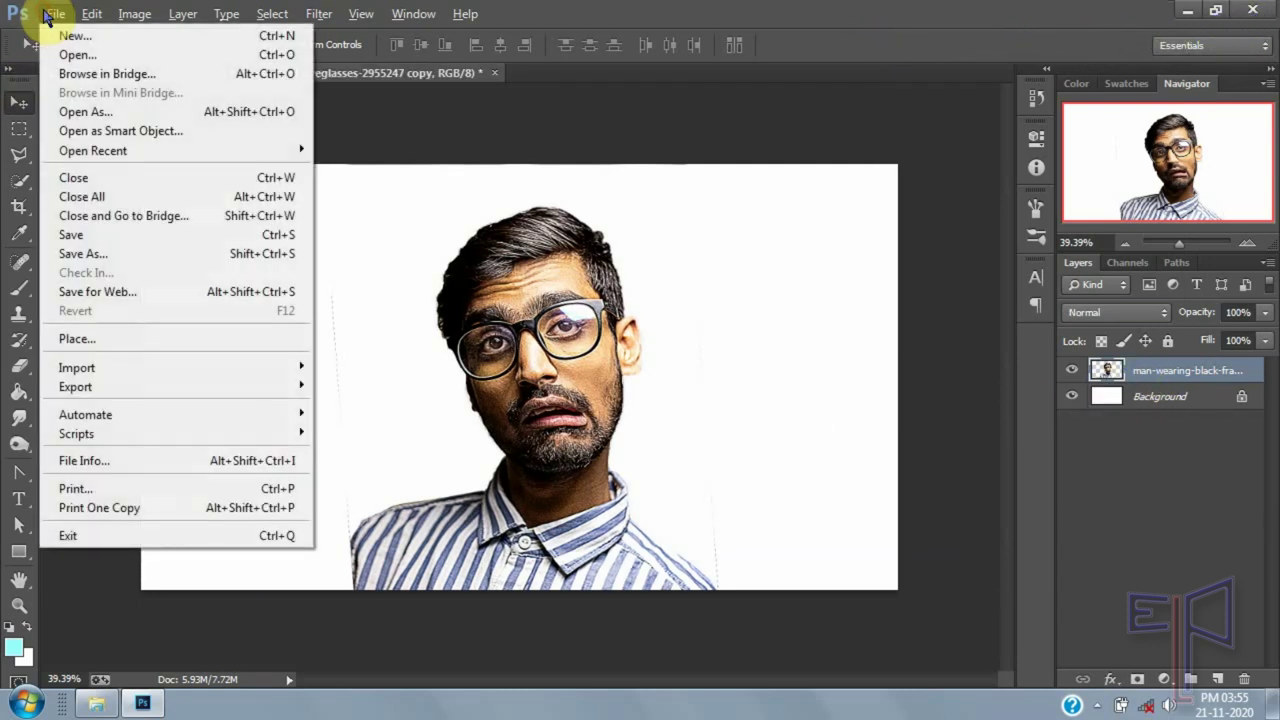
{"action": "left_click", "coordinate": [78, 236]}
{"action": "type", "text": "digital drawing"}
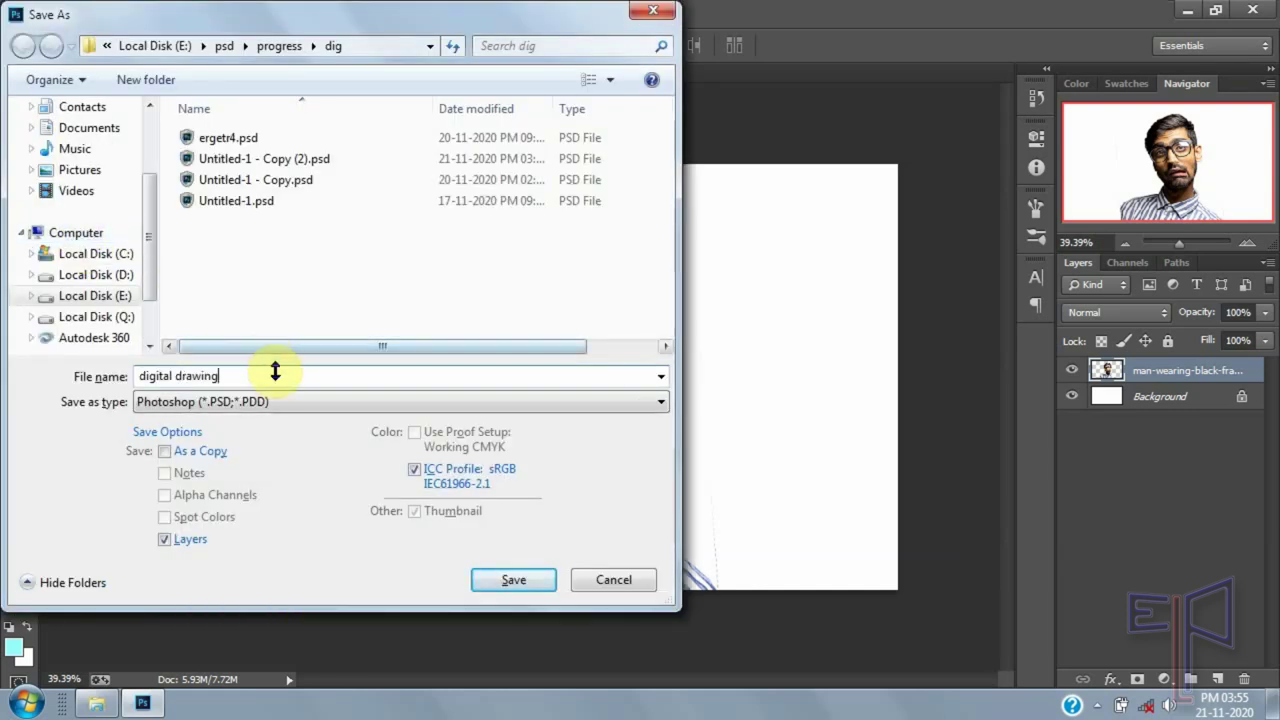
{"action": "left_click", "coordinate": [510, 581]}
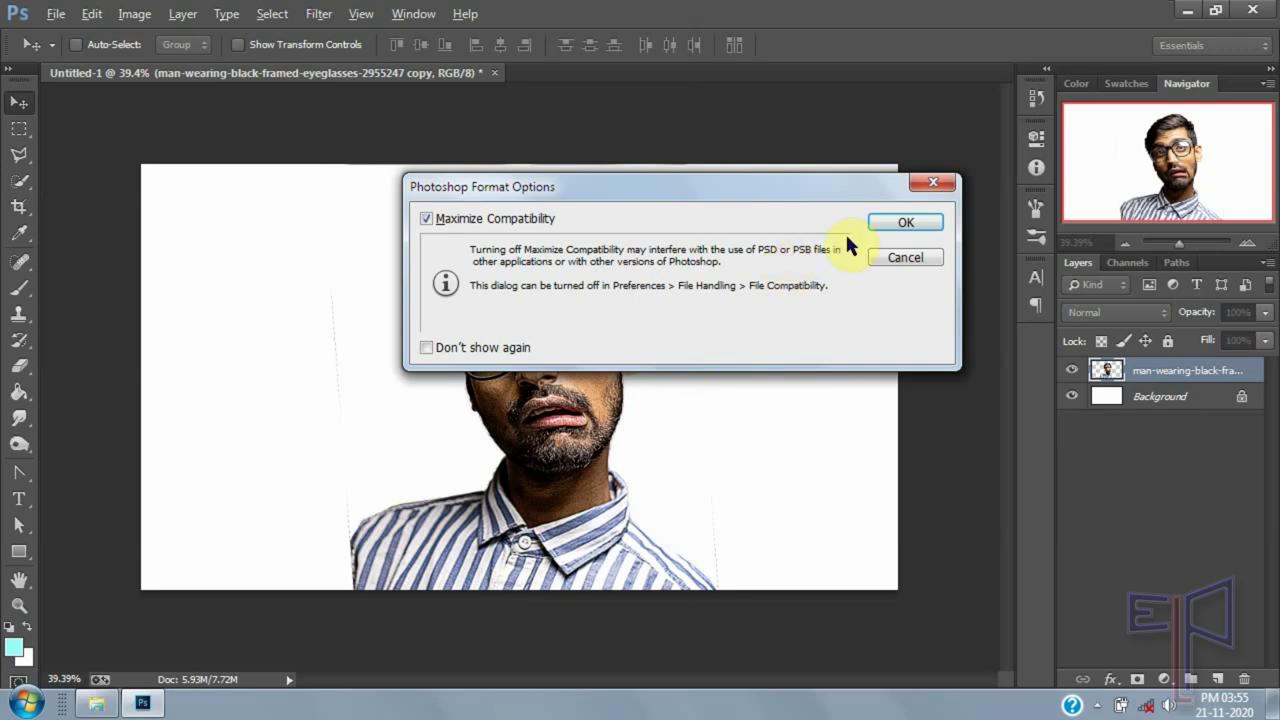
{"action": "left_click", "coordinate": [900, 222]}
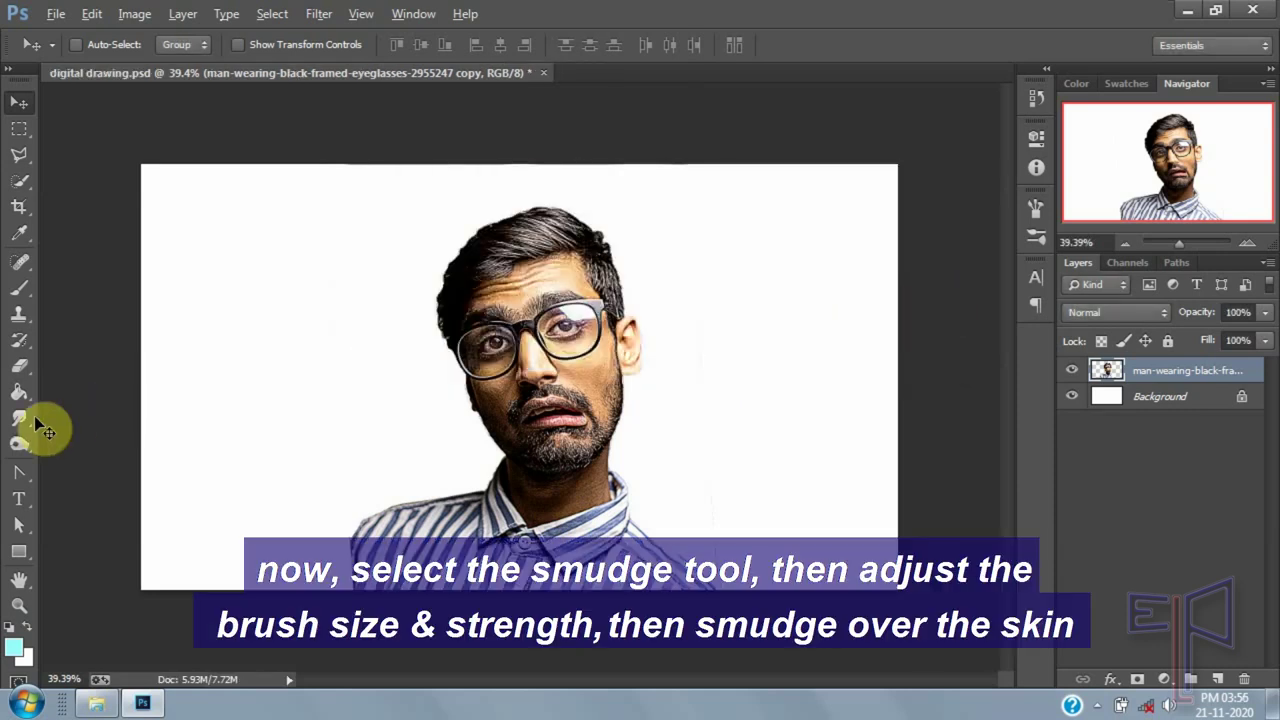
Set up the Smudge tool with a soft round 13 px brush at 0% hardness and 29% strength for the face.
{"action": "left_click", "coordinate": [19, 419]}
{"action": "left_click", "coordinate": [100, 454]}
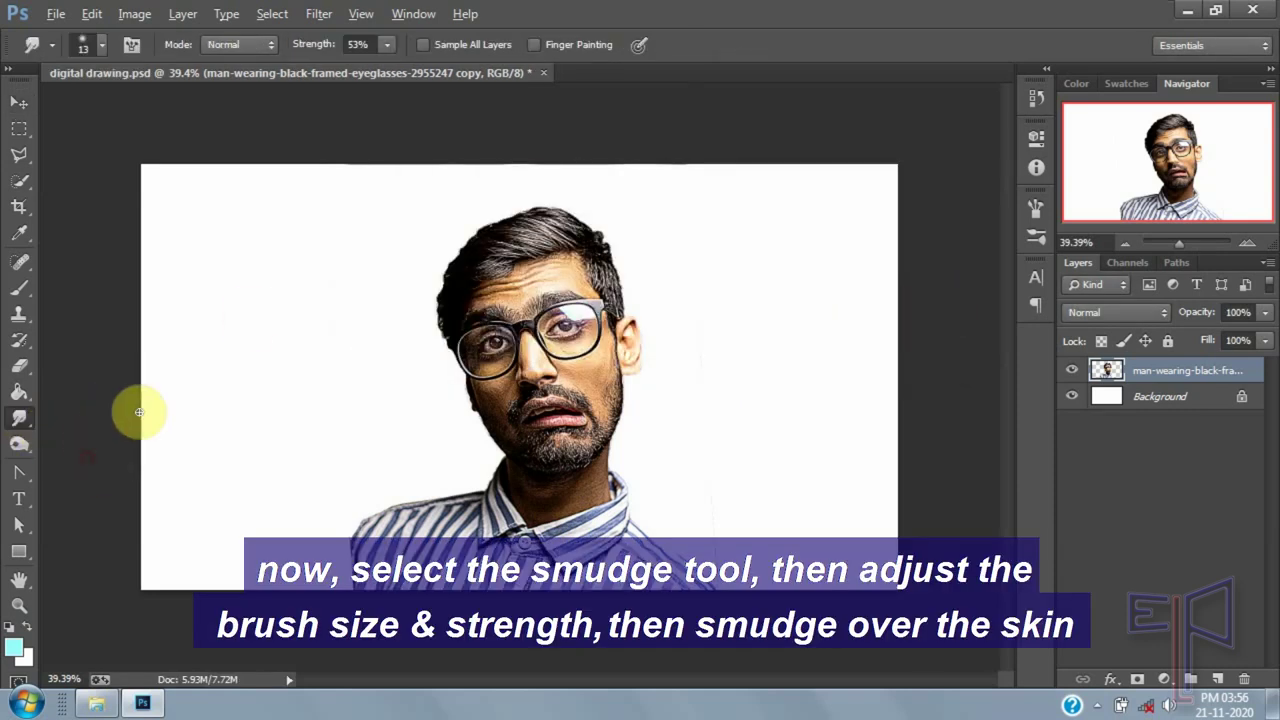
{"action": "left_click", "coordinate": [101, 46]}
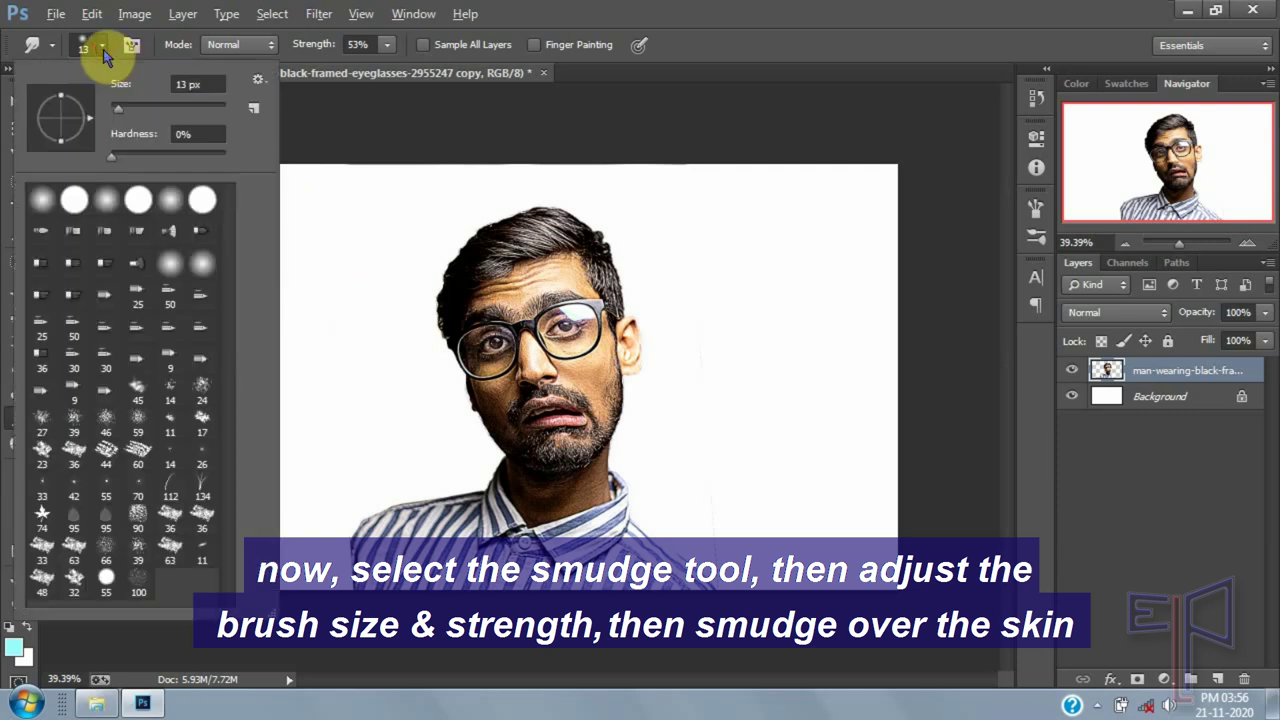
{"action": "left_click", "coordinate": [111, 201]}
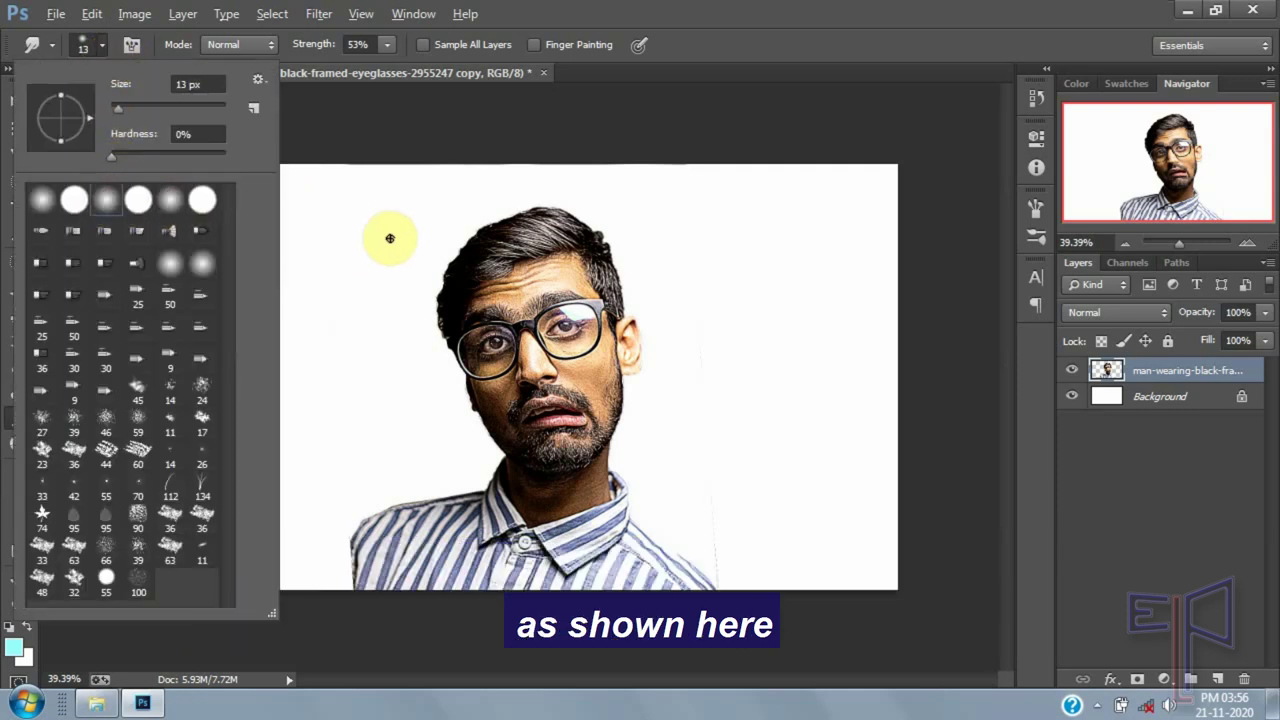
{"action": "left_click", "coordinate": [314, 51]}
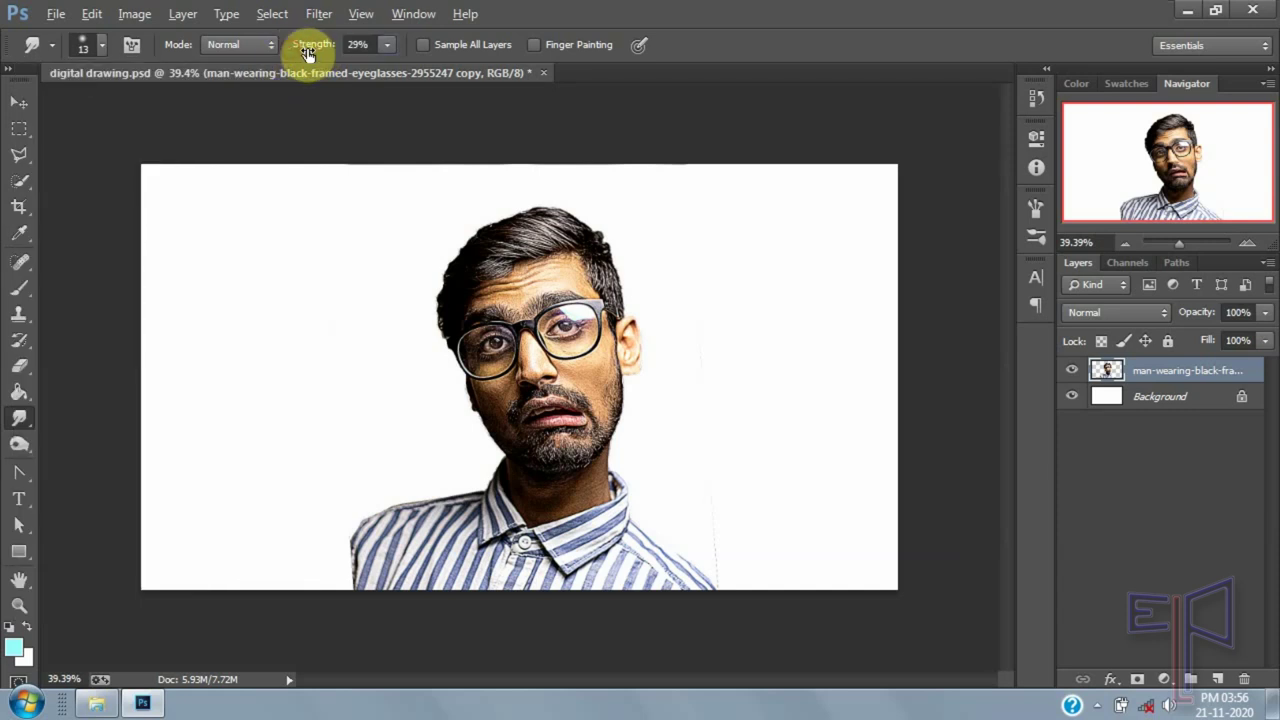
{"action": "scroll", "coordinate": [505, 288], "scroll_direction": "up", "scroll_amount": 10}
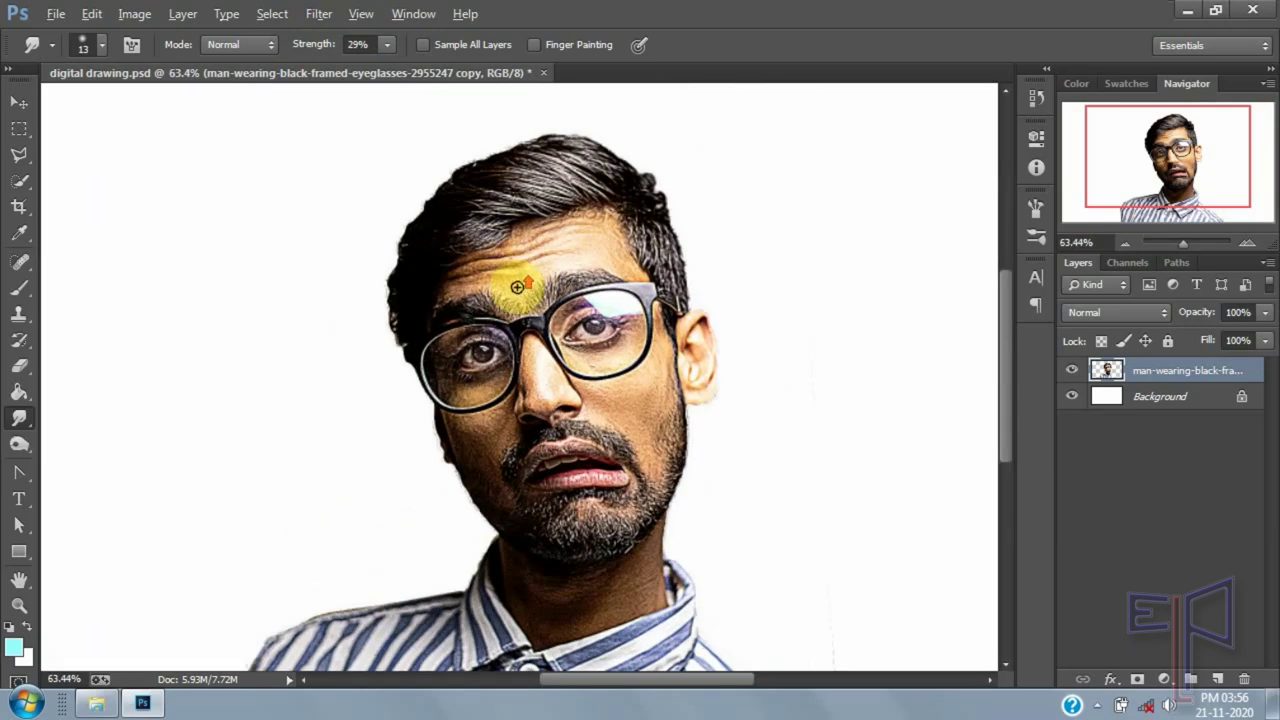
{"action": "scroll", "coordinate": [537, 244], "scroll_direction": "up", "scroll_amount": 1}
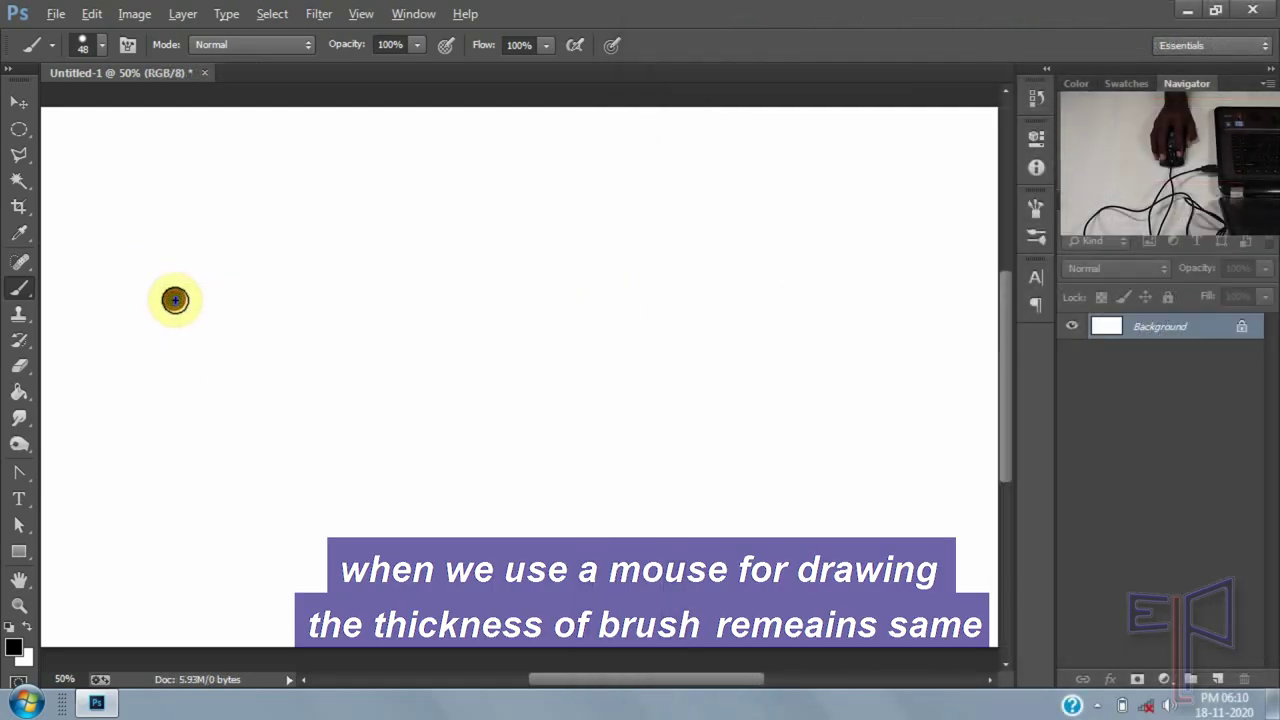
Paint black 48 px brush test strokes on a blank canvas, one with the mouse and a zigzag with increasing pen pressure.
{"action": "mouse_move", "coordinate": [171, 297]}
{"action": "left_mouse_down"}
{"action": "mouse_move", "coordinate": [215, 318]}
{"action": "mouse_move", "coordinate": [258, 186]}
{"action": "mouse_move", "coordinate": [305, 393]}
{"action": "mouse_move", "coordinate": [337, 260]}
{"action": "mouse_move", "coordinate": [397, 417]}
{"action": "mouse_move", "coordinate": [483, 278]}
{"action": "mouse_move", "coordinate": [532, 340]}
{"action": "mouse_move", "coordinate": [643, 347]}
{"action": "left_mouse_up"}
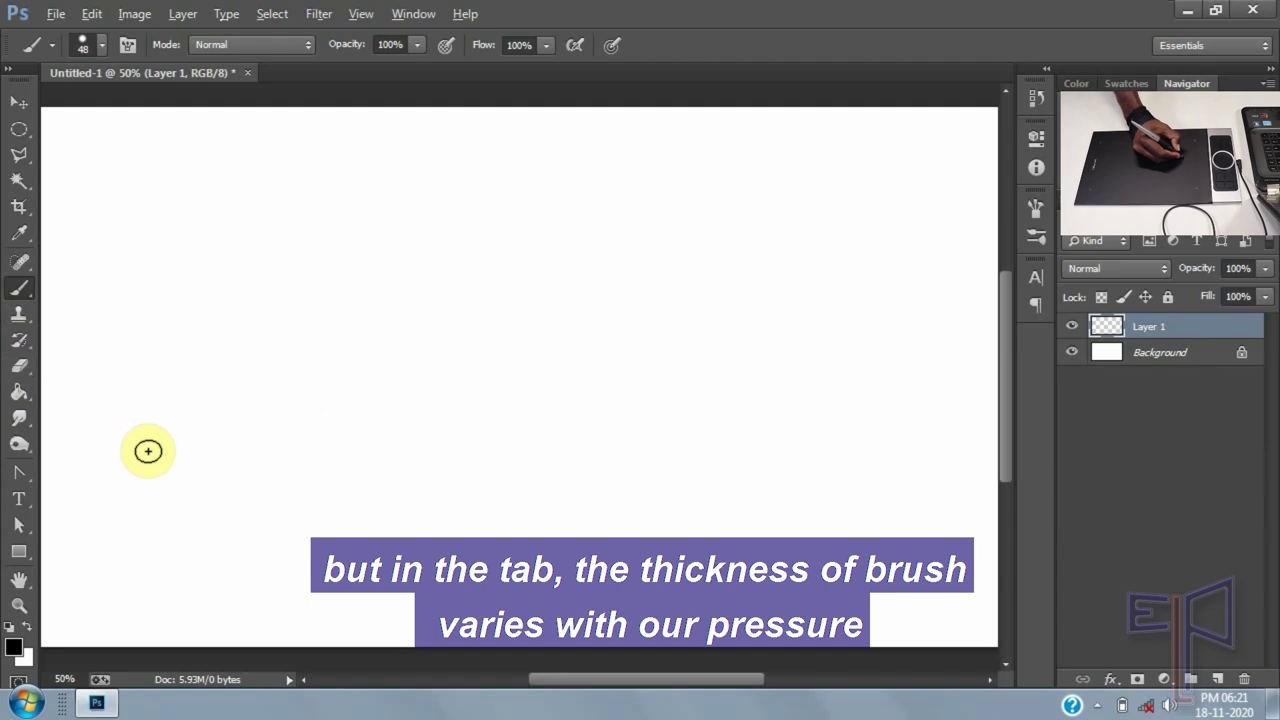
{"action": "mouse_move", "coordinate": [149, 443]}
{"action": "left_mouse_down"}
{"action": "mouse_move", "coordinate": [163, 376]}
{"action": "mouse_move", "coordinate": [215, 440]}
{"action": "mouse_move", "coordinate": [241, 351]}
{"action": "mouse_move", "coordinate": [291, 394]}
{"action": "mouse_move", "coordinate": [304, 328]}
{"action": "mouse_move", "coordinate": [367, 371]}
{"action": "mouse_move", "coordinate": [392, 295]}
{"action": "mouse_move", "coordinate": [471, 342]}
{"action": "mouse_move", "coordinate": [494, 220]}
{"action": "mouse_move", "coordinate": [604, 316]}
{"action": "mouse_move", "coordinate": [631, 174]}
{"action": "left_mouse_up"}
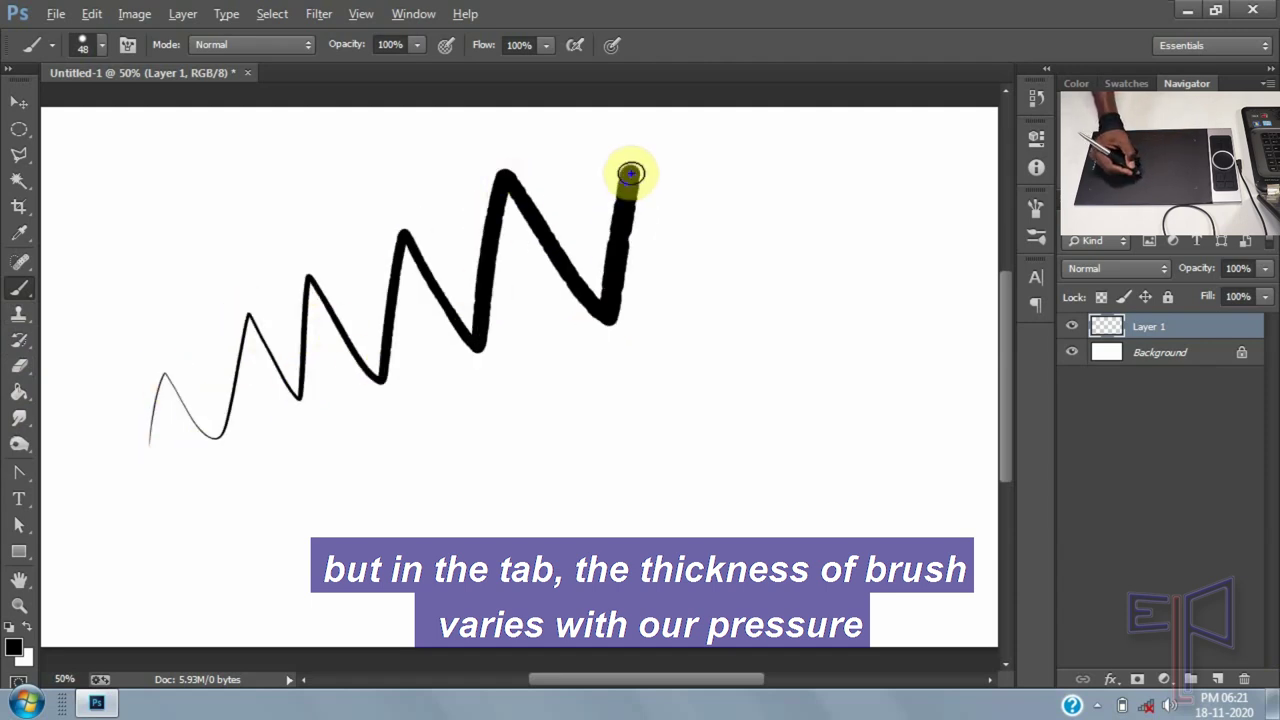